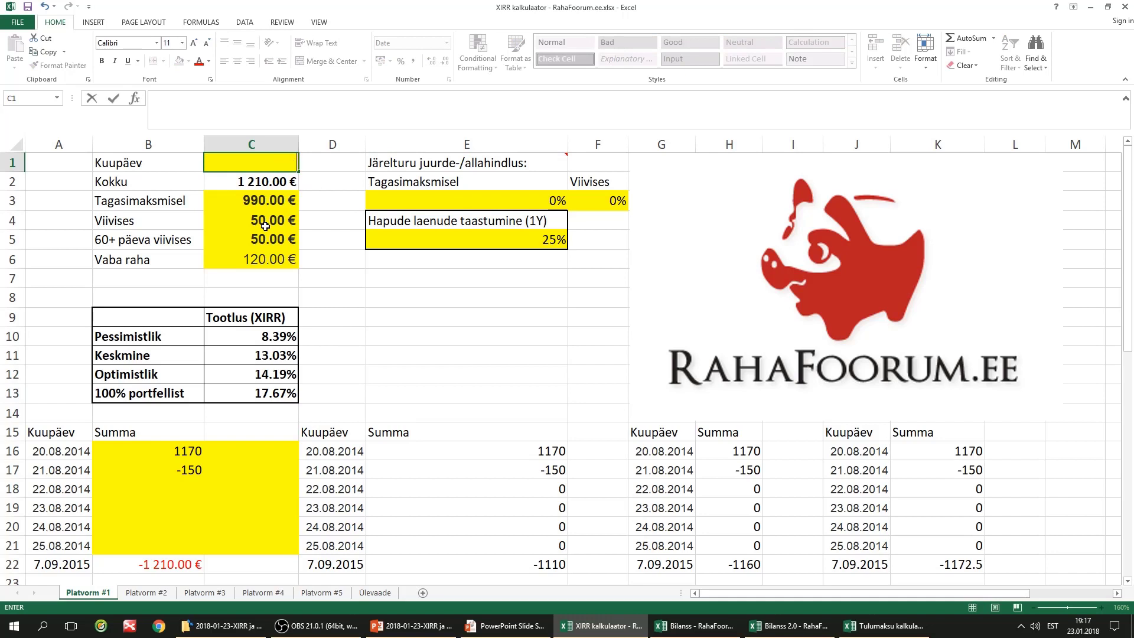
- Set the Kuupäev date in C1 to 23.01.2018
type("23.01.2018")
key("Return")
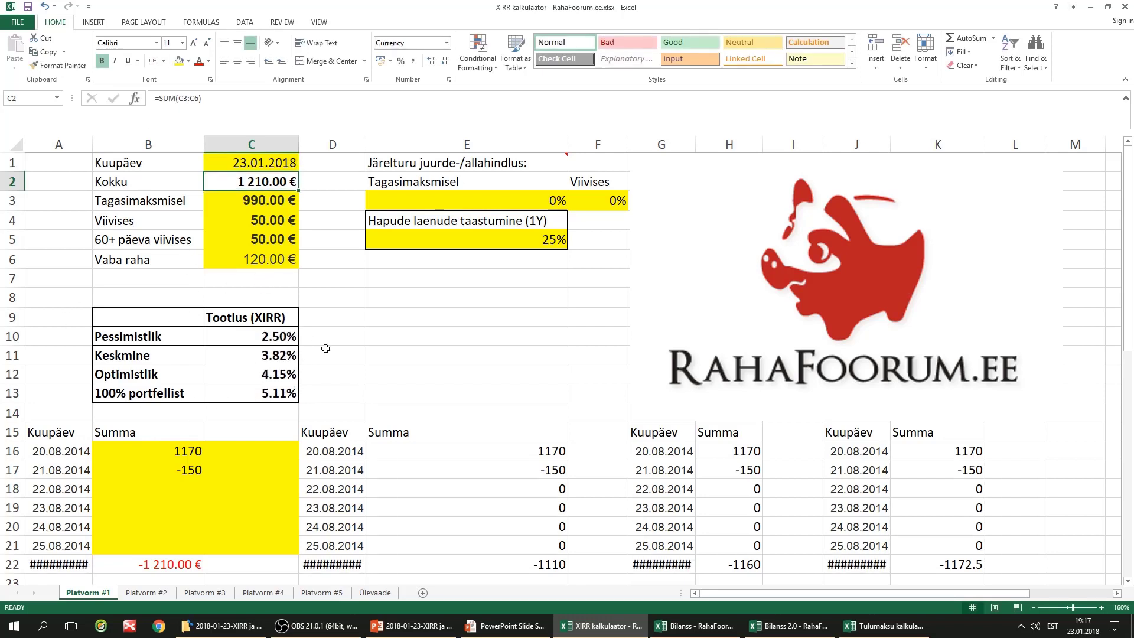
left_click(255, 200)
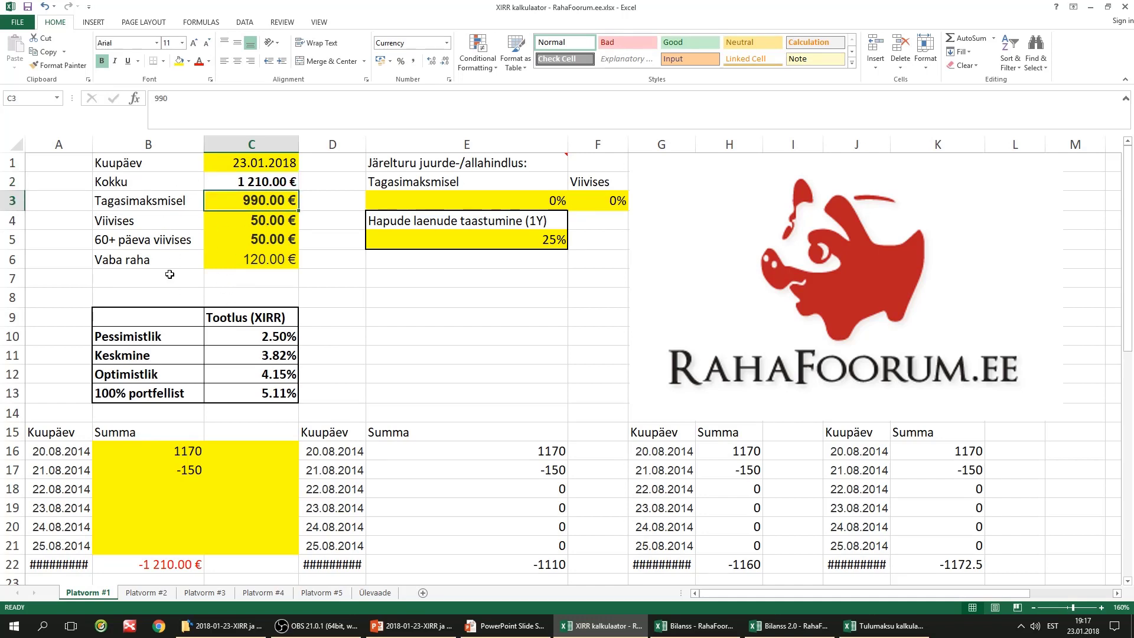
- Rename the Platvorm #1 sheet to Mintos
double_click(88, 593)
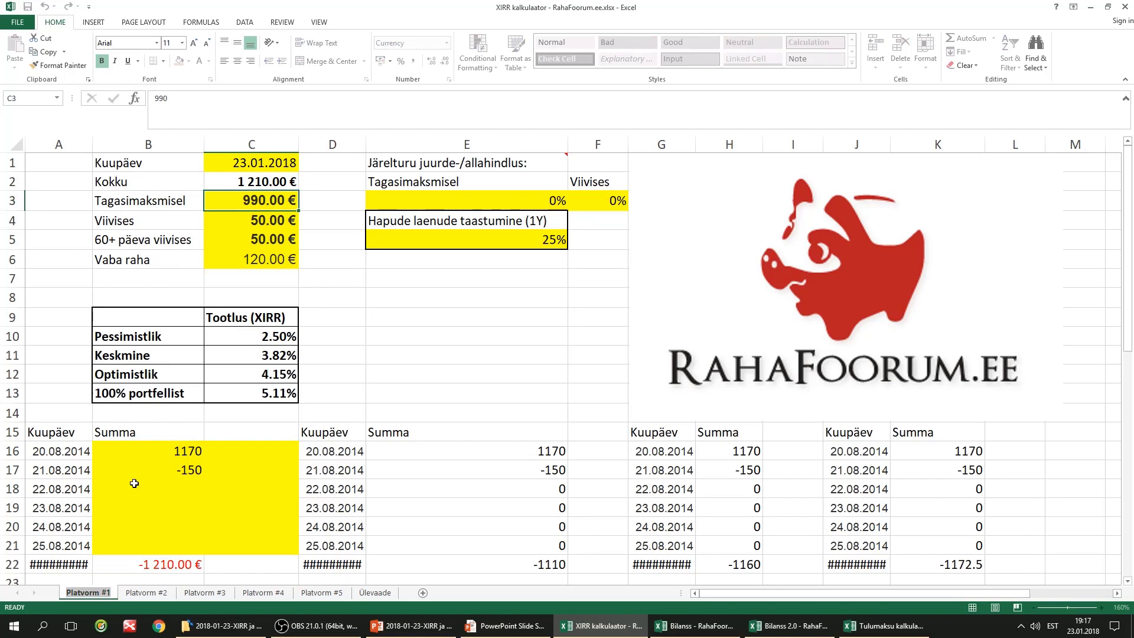
type("Mintose")
key("Return")
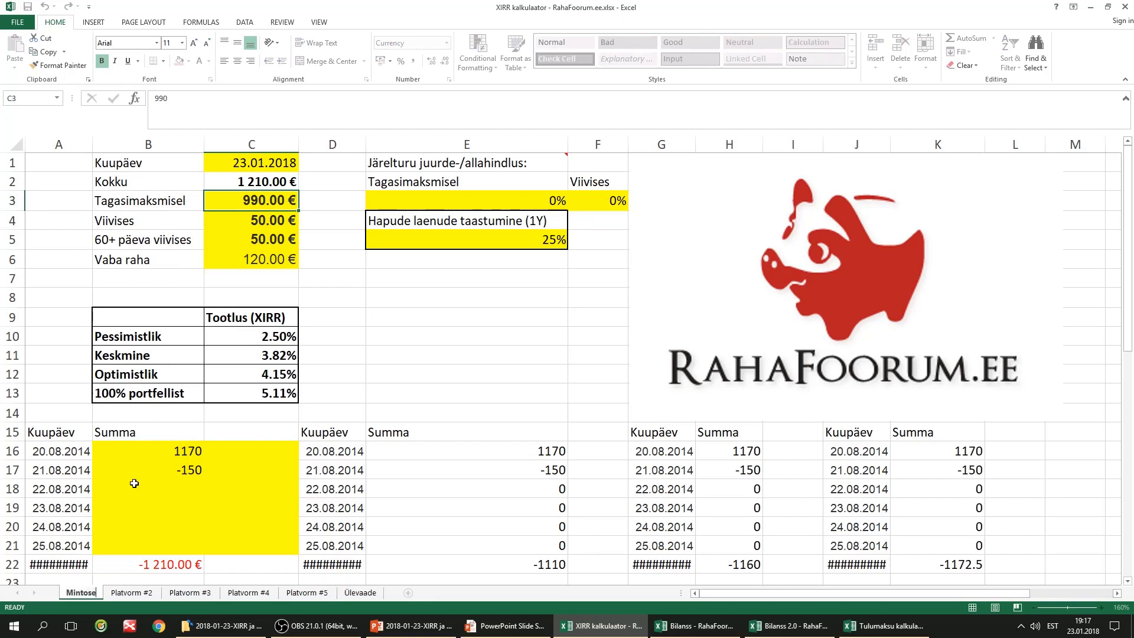
key("BackSpace")
key("Return")
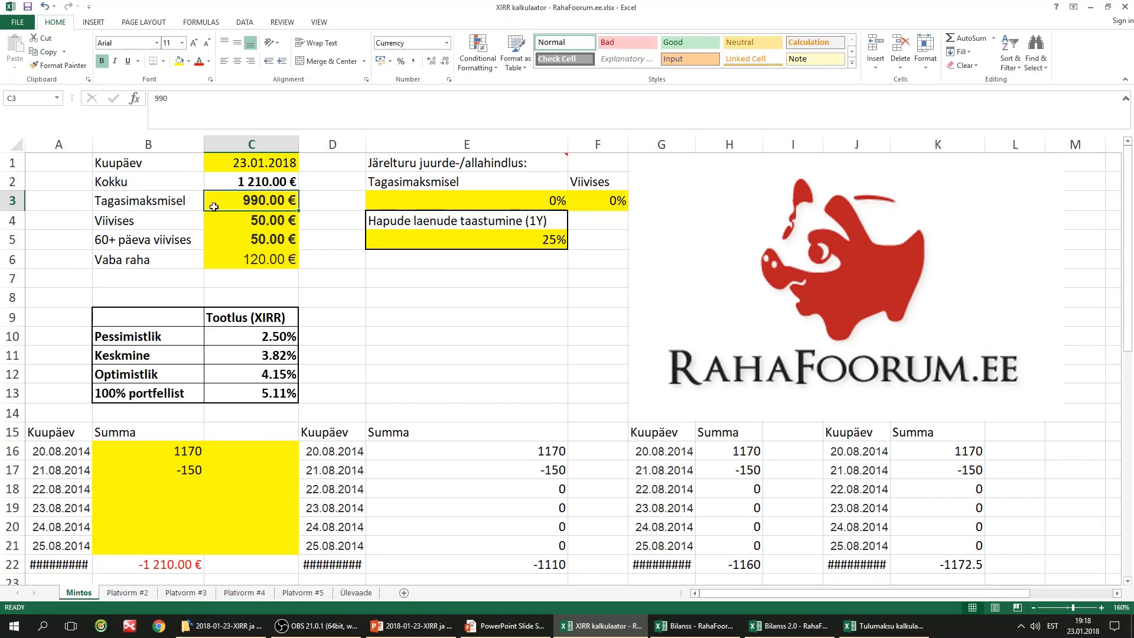
- Examine the portfolio breakdown entries for Viivises, 60+ päeva viivises and Vaba raha in rows 4 to 6
left_click(275, 217)
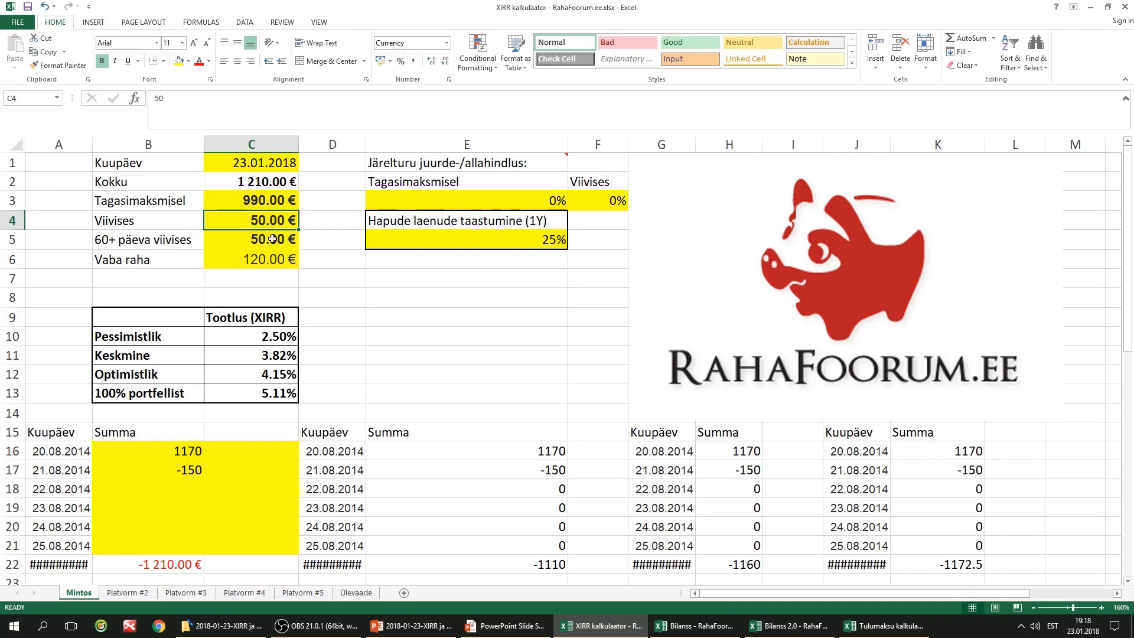
left_click(272, 239)
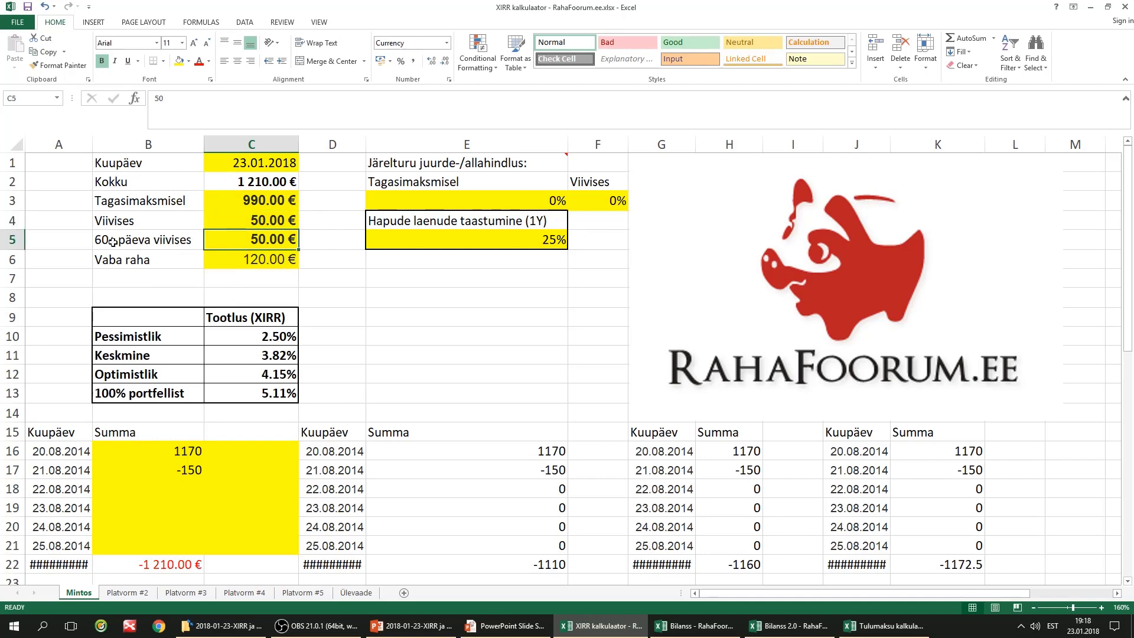
left_click(223, 265)
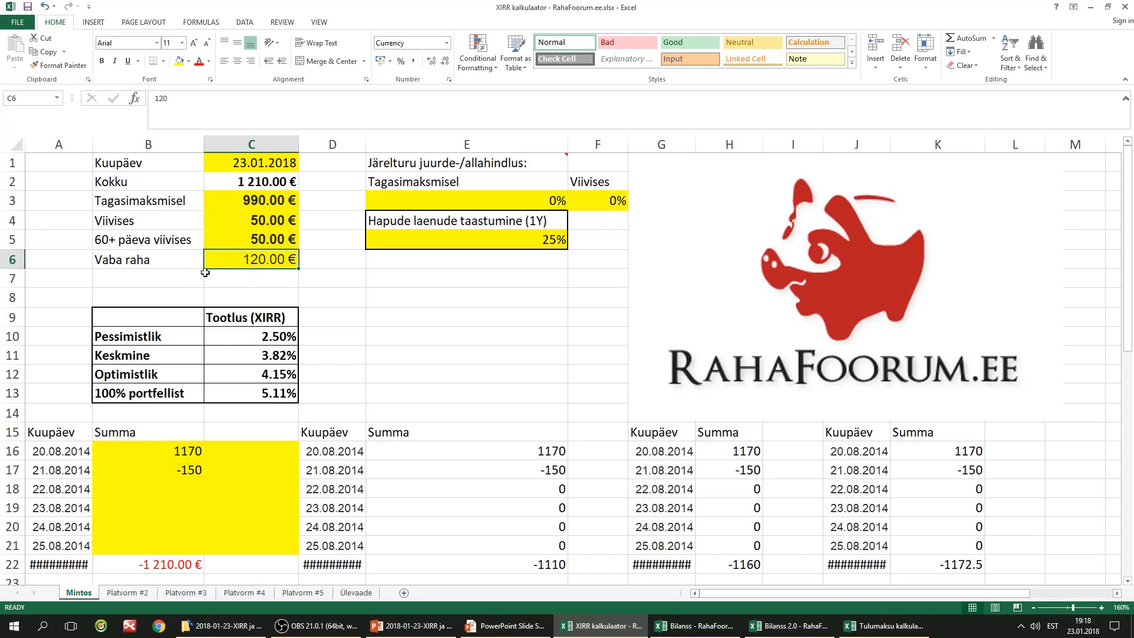
left_click(361, 292)
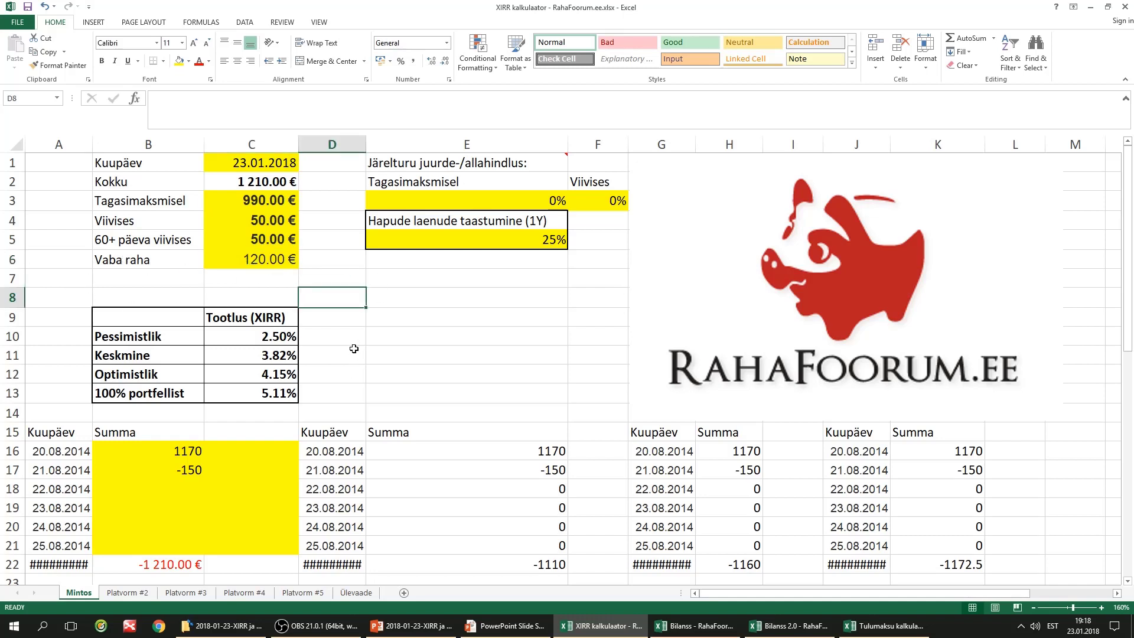
left_click(104, 242)
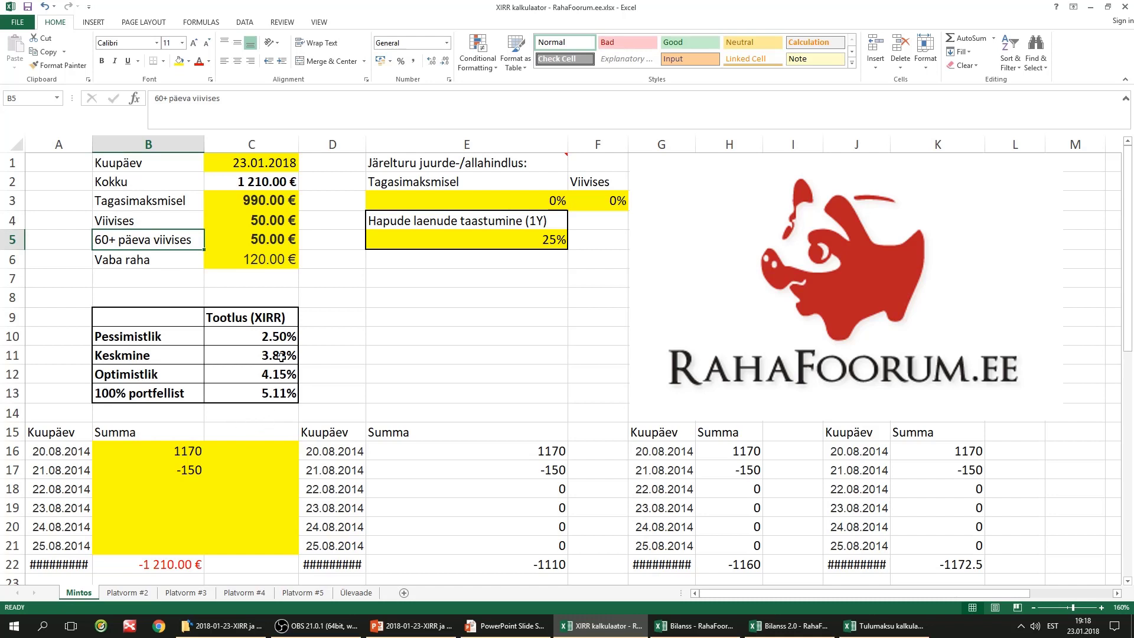
left_click(316, 320)
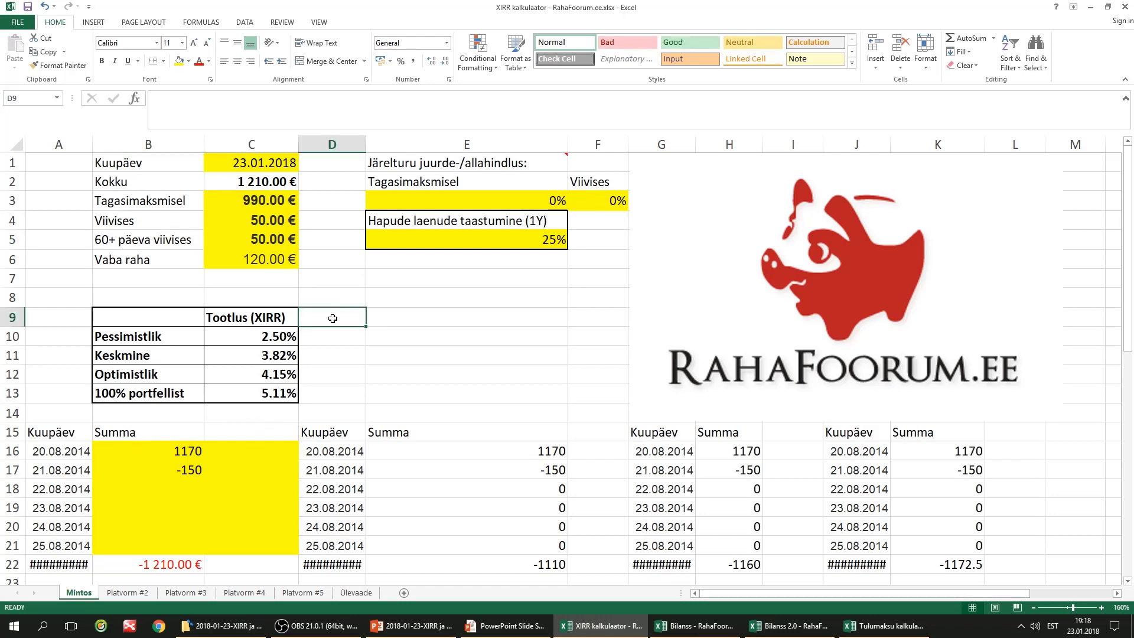
left_click_drag(437, 344, 436, 322)
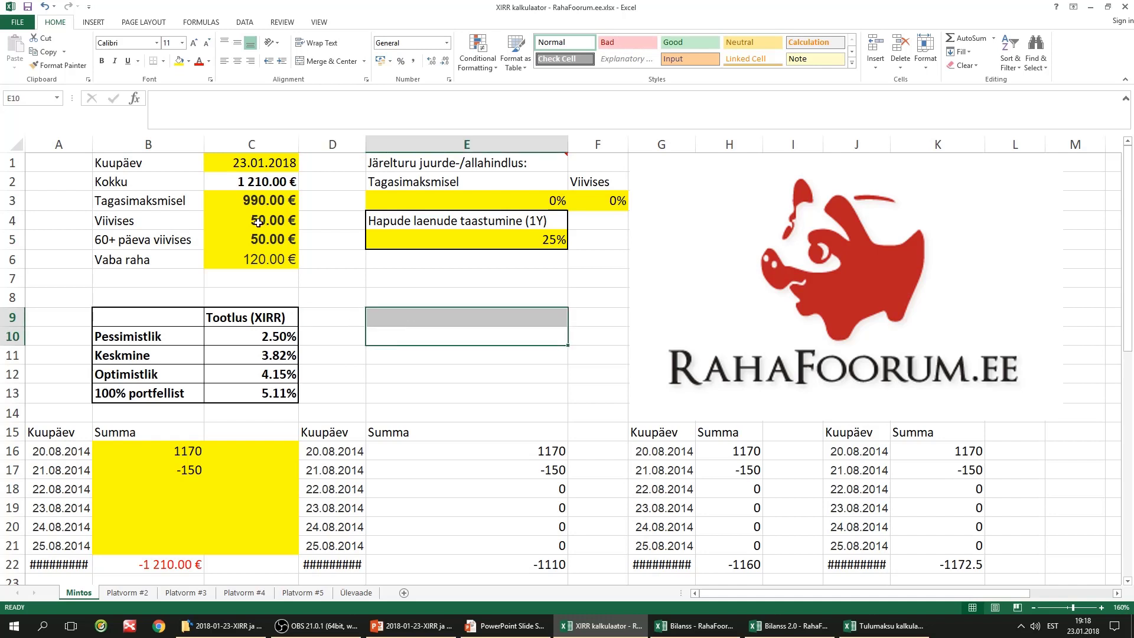
left_click(154, 243)
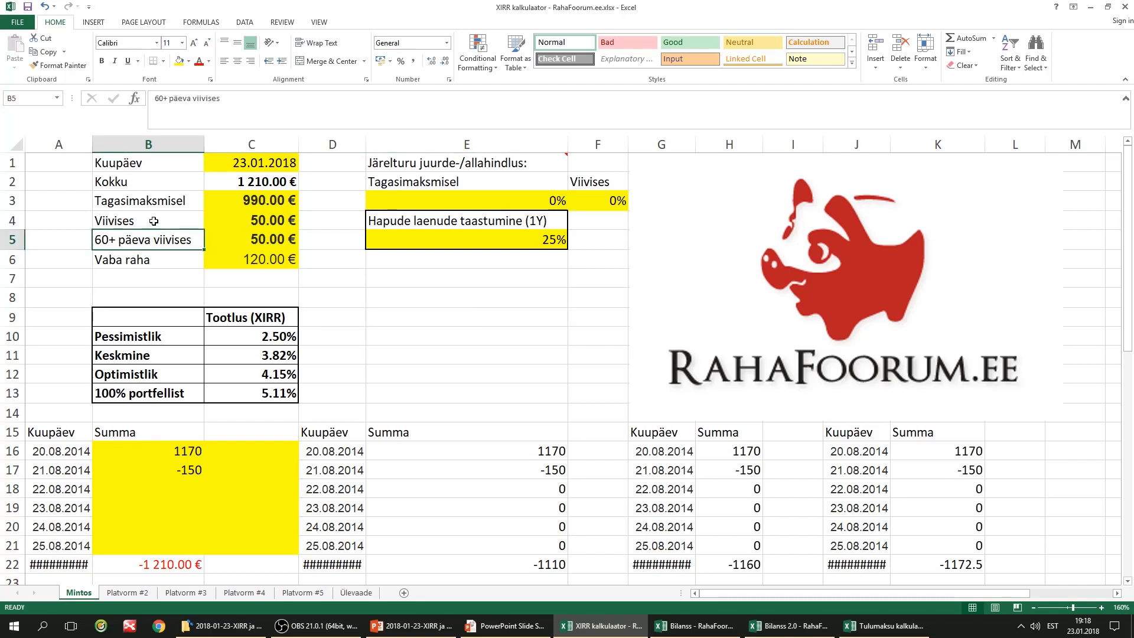
left_click(155, 220)
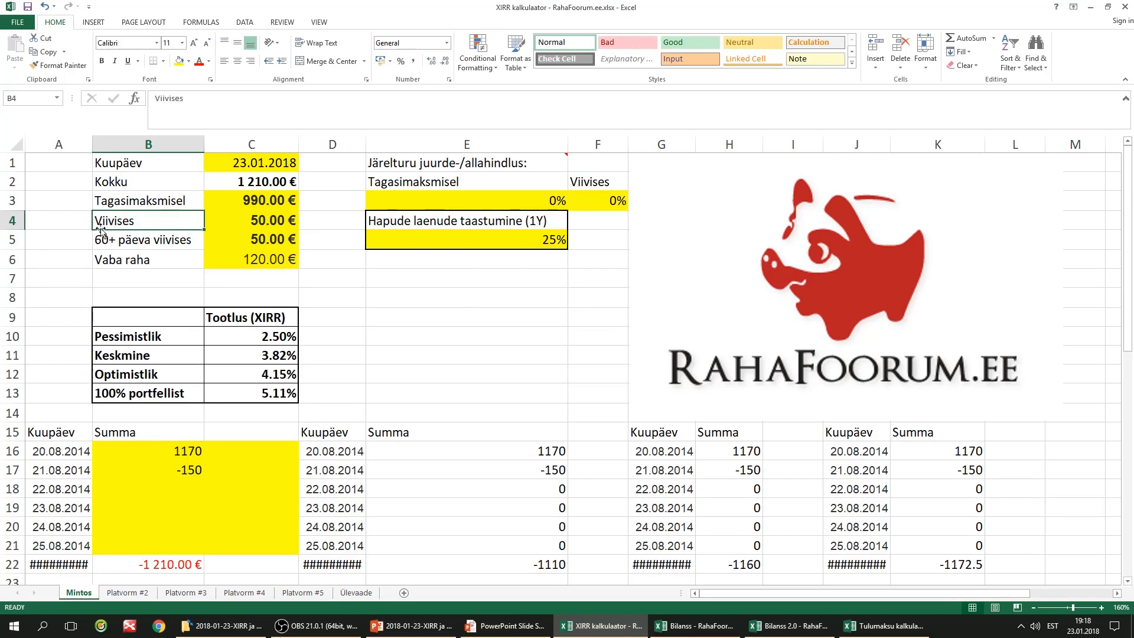
left_click(384, 358)
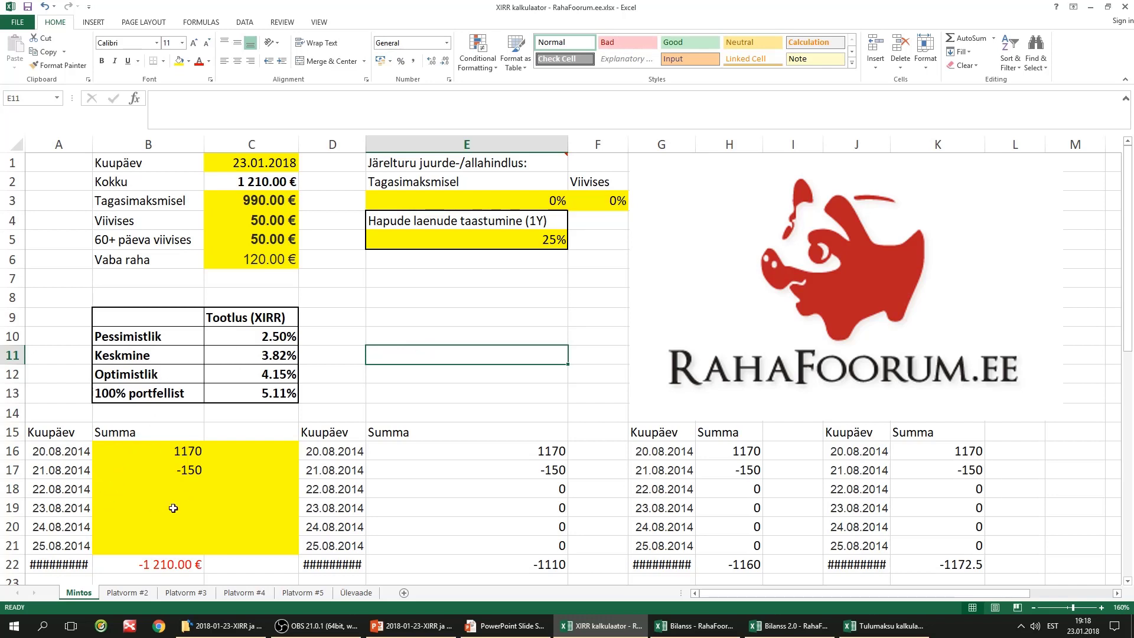
- Examine the cash-flow table's dates and amounts in A16:C18, including the deposit and withdrawal entries
left_click(63, 454)
left_click(373, 349)
left_click(75, 451)
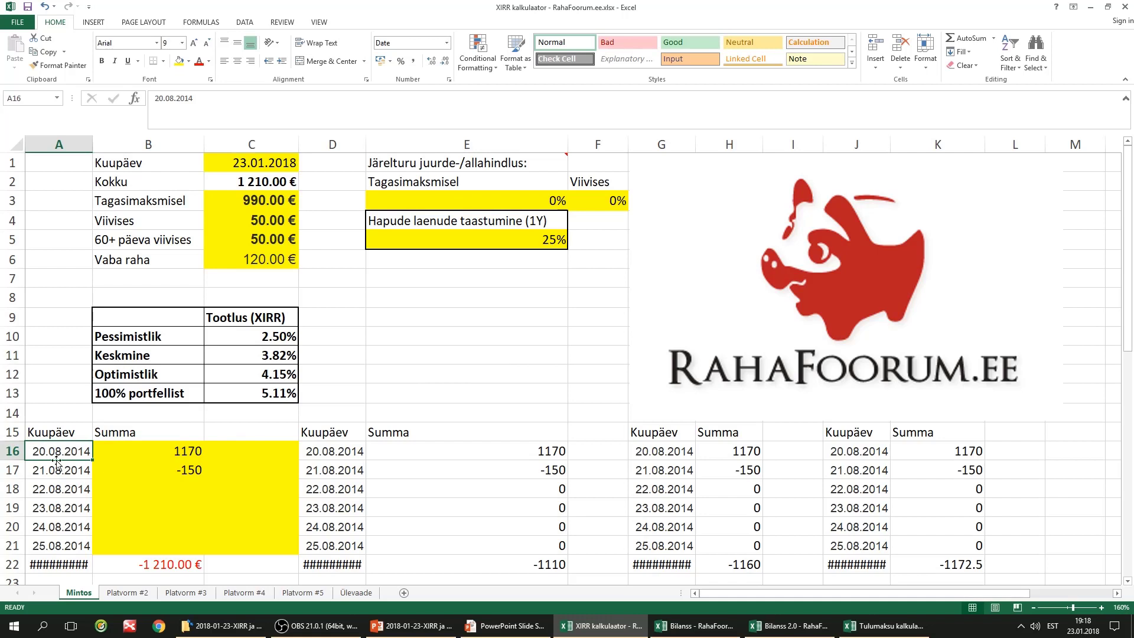
left_click(170, 456)
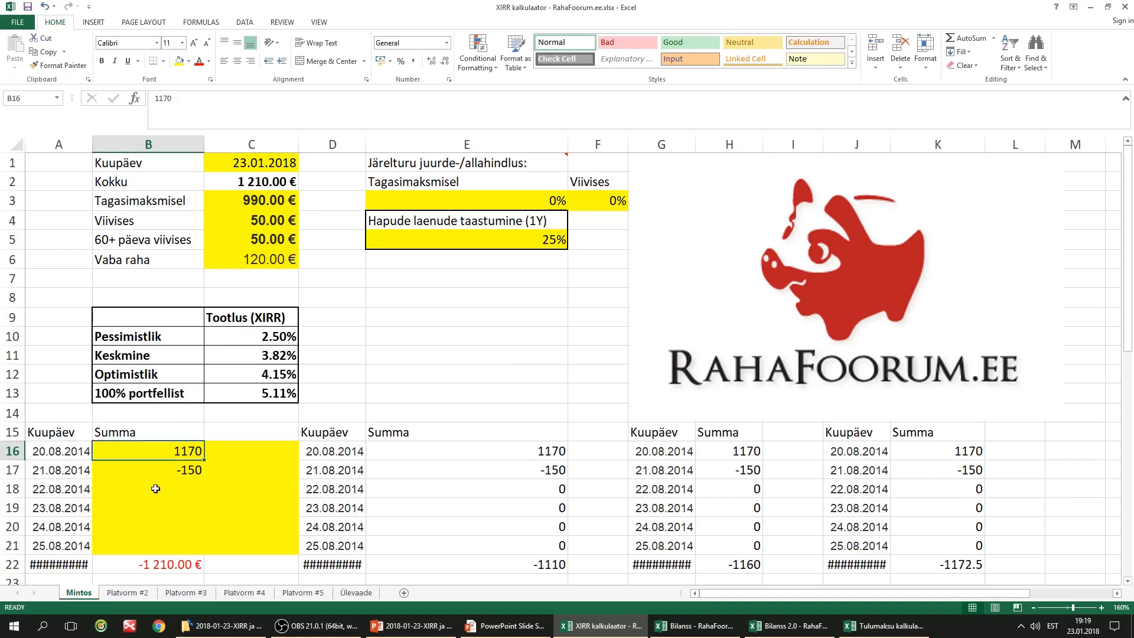
left_click(155, 470)
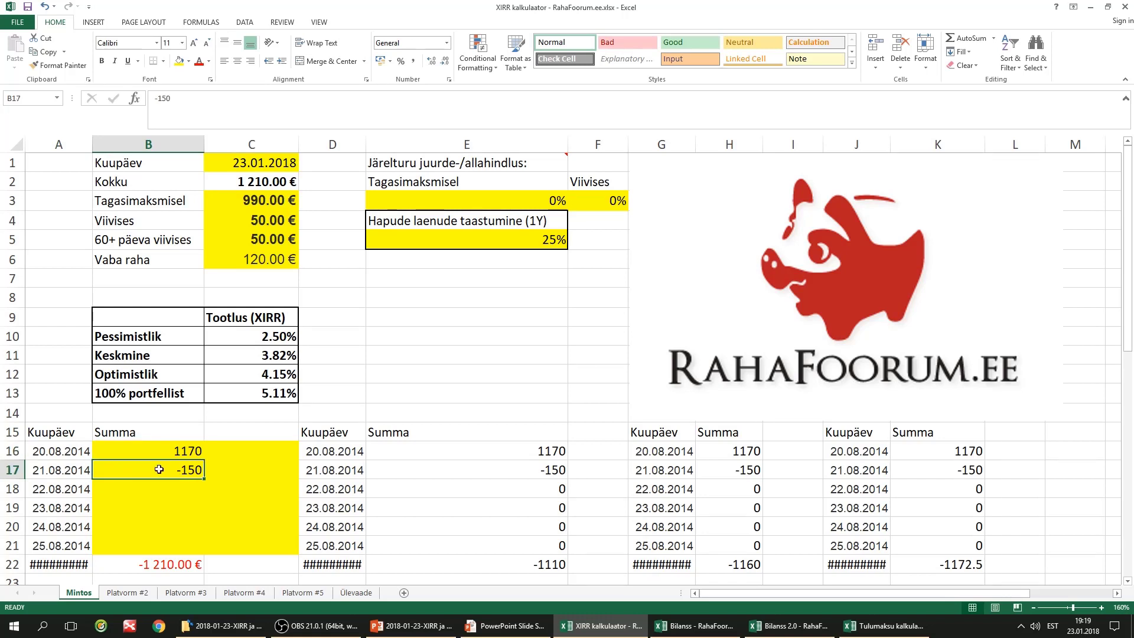
left_click(222, 473)
left_click(148, 473)
left_click(185, 453)
left_click(274, 486)
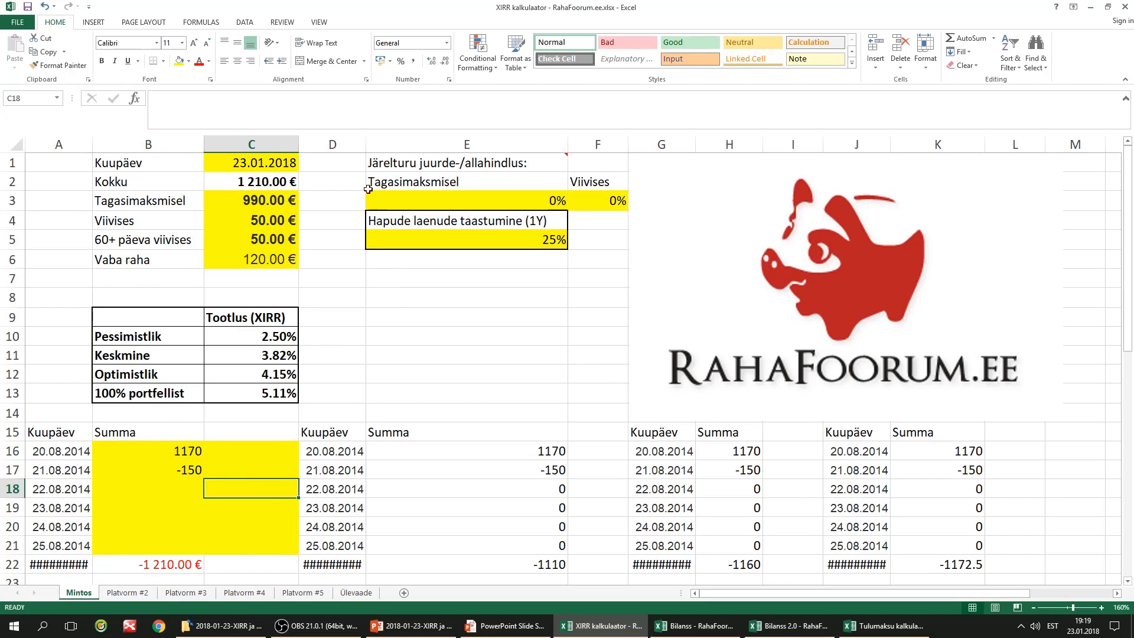
- Undo the last change to the Kuupäev date in C1
key("ctrl+z")
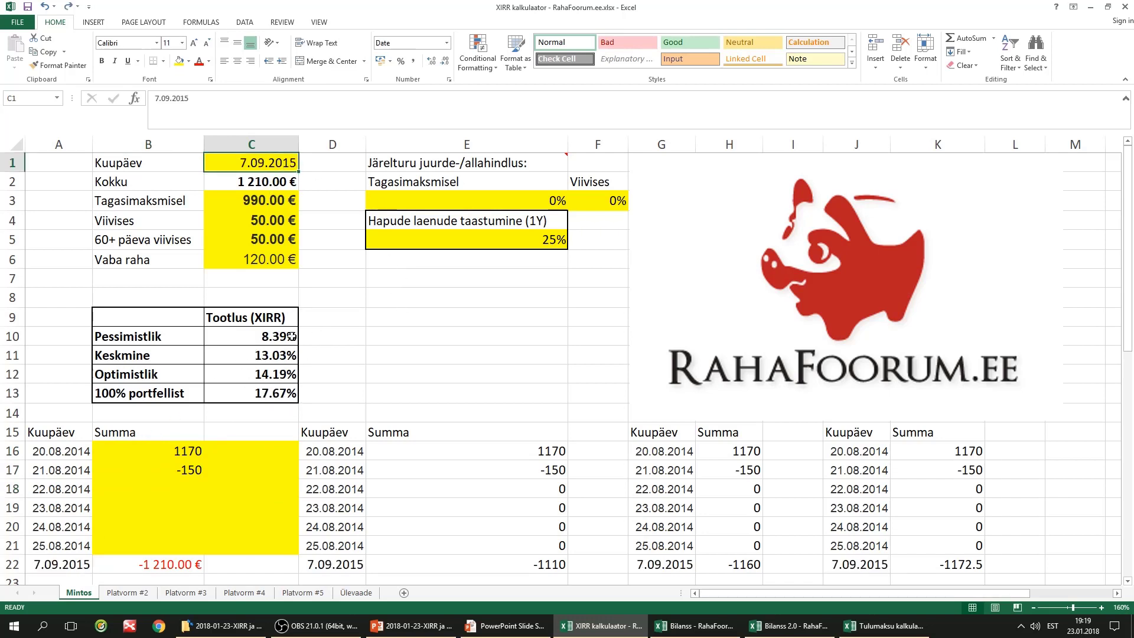
left_click(367, 344)
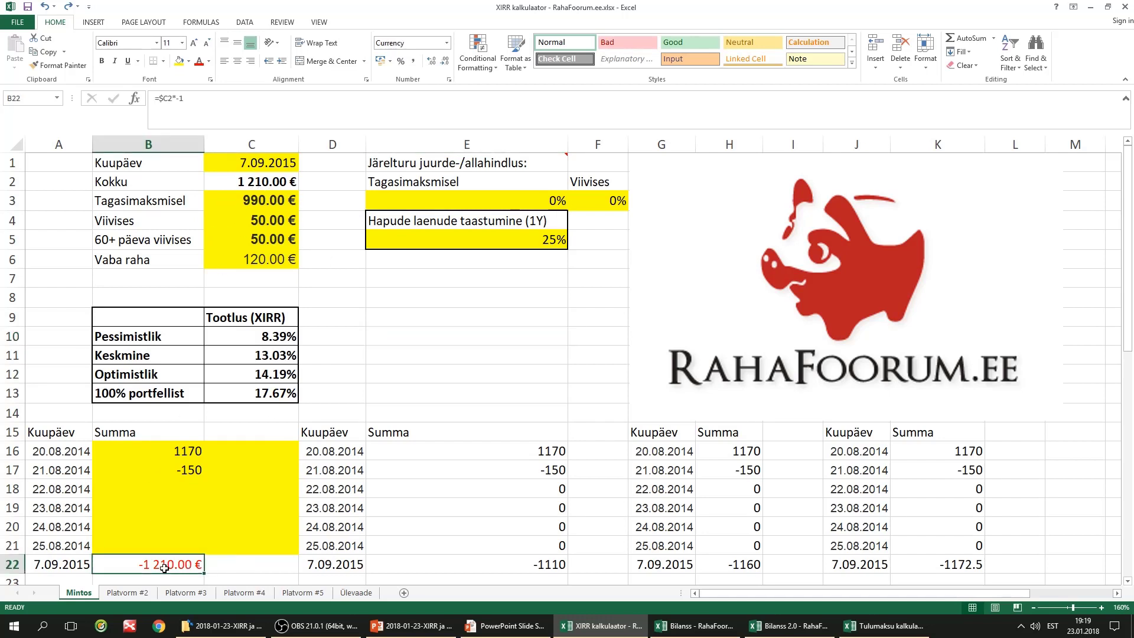
- Examine the 100% portfellist return in C13 and its XIRR formula over the cash-flow table
left_click(381, 397)
left_click(358, 342)
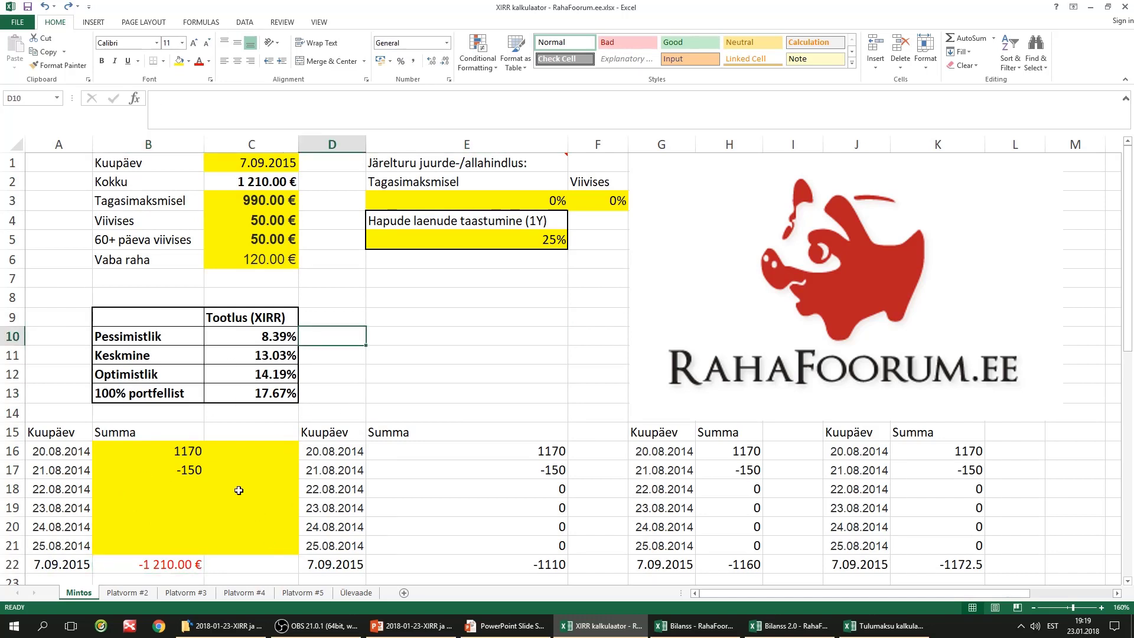
left_click(381, 394)
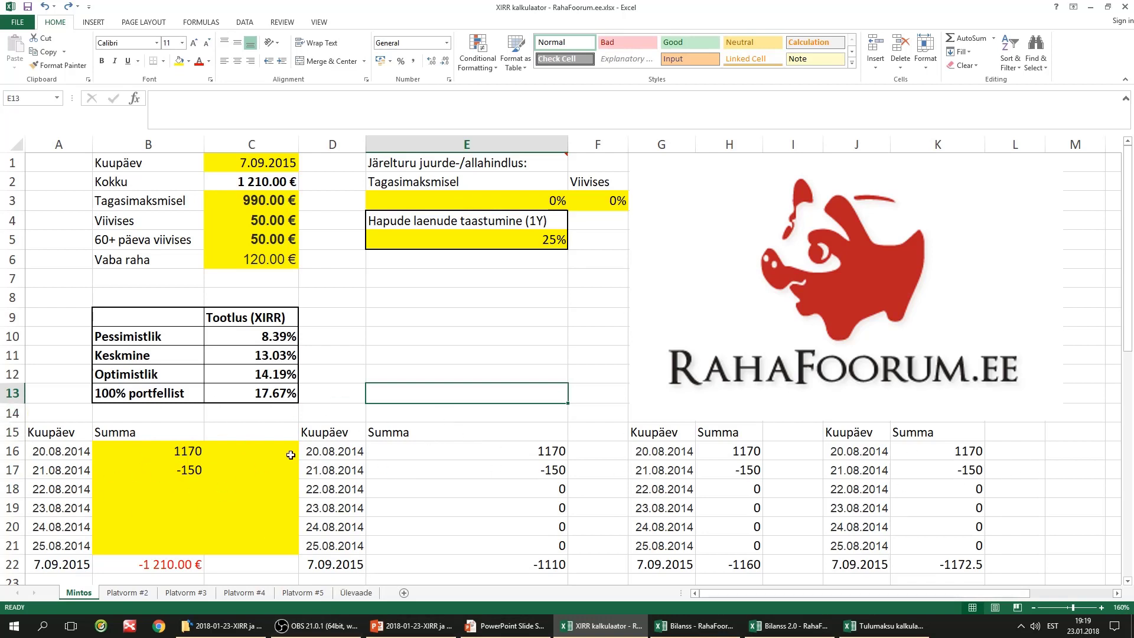
left_click(241, 390)
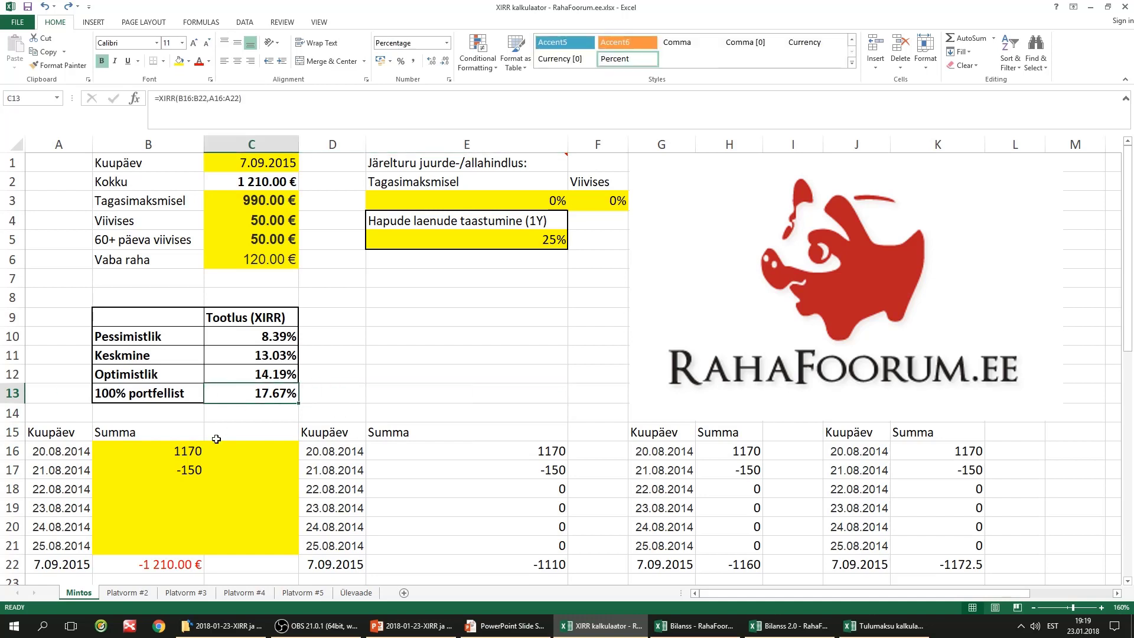
left_click(401, 393)
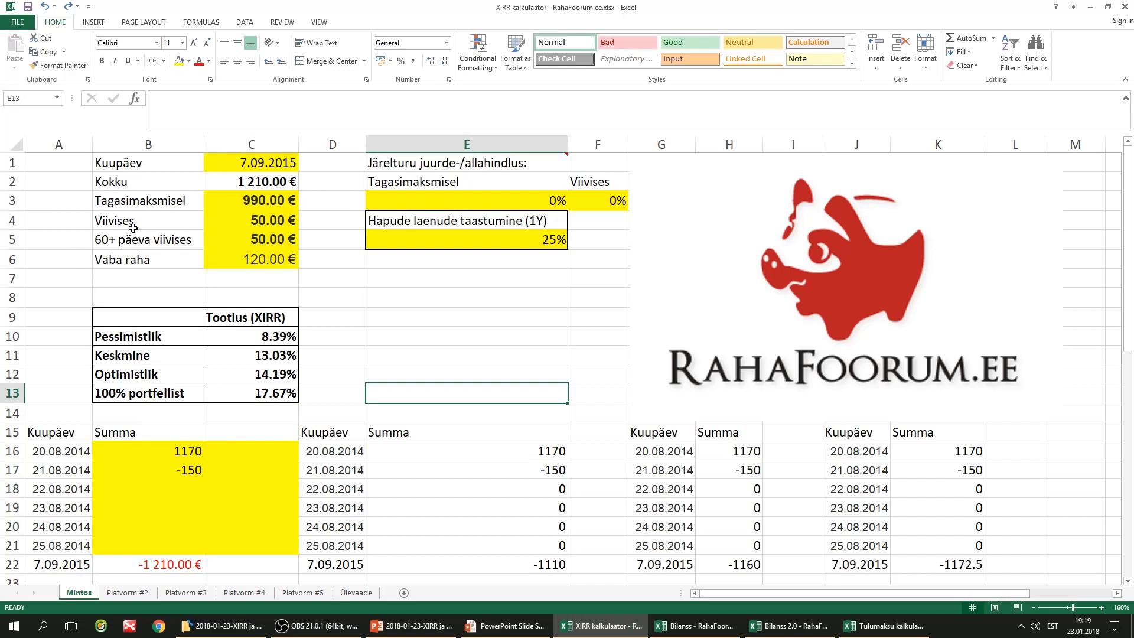
left_click(369, 317)
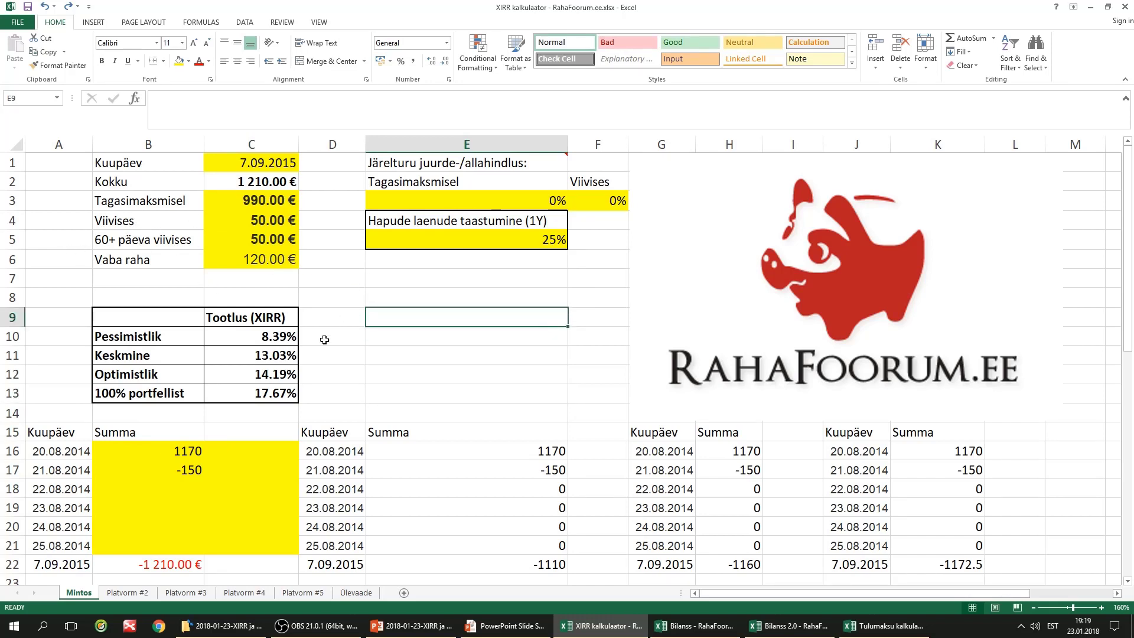
left_click(425, 380)
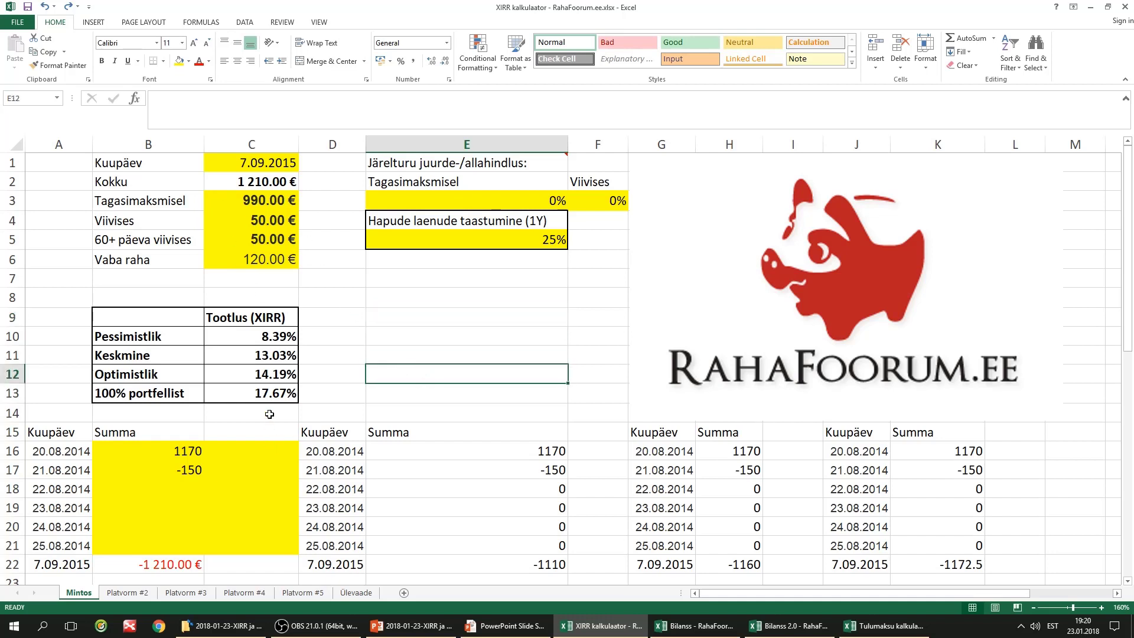
left_click(266, 394)
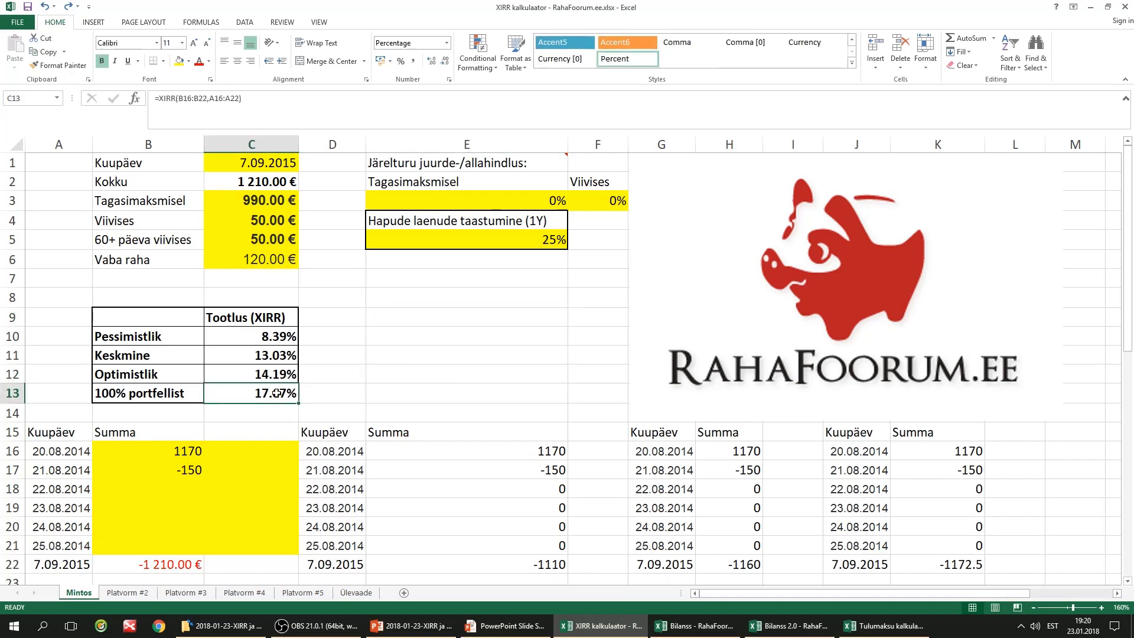
- Examine the Optimistlik, Keskmine and Pessimistlik XIRR formulas in C10:C12 alongside the overdue loan amounts in C4:C5
left_click(280, 368)
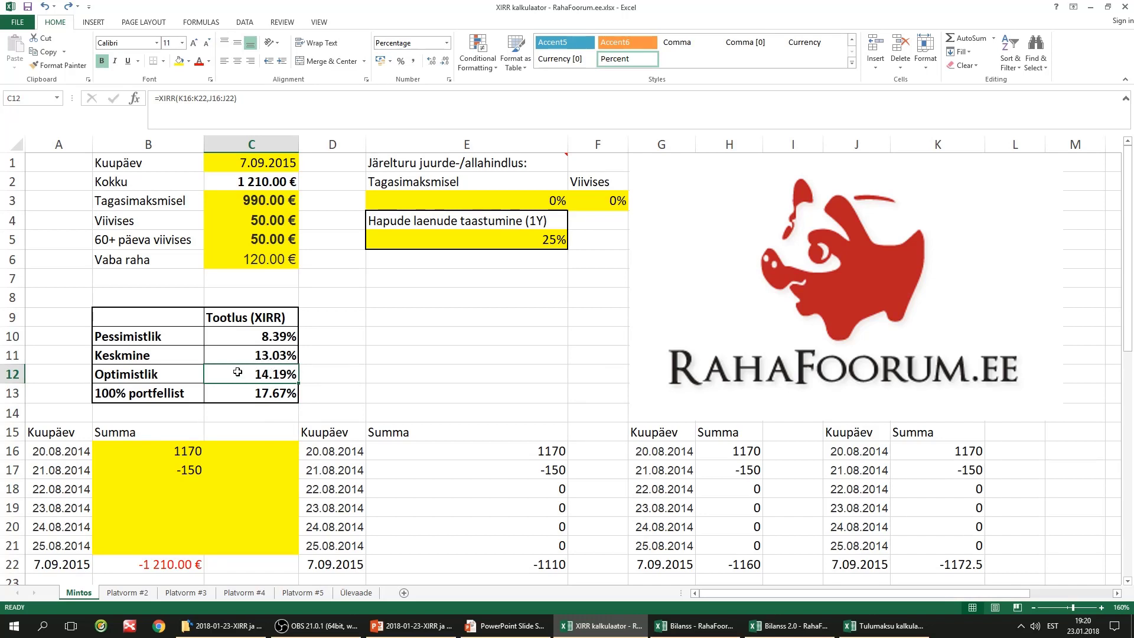
left_click(533, 241)
left_click(248, 242)
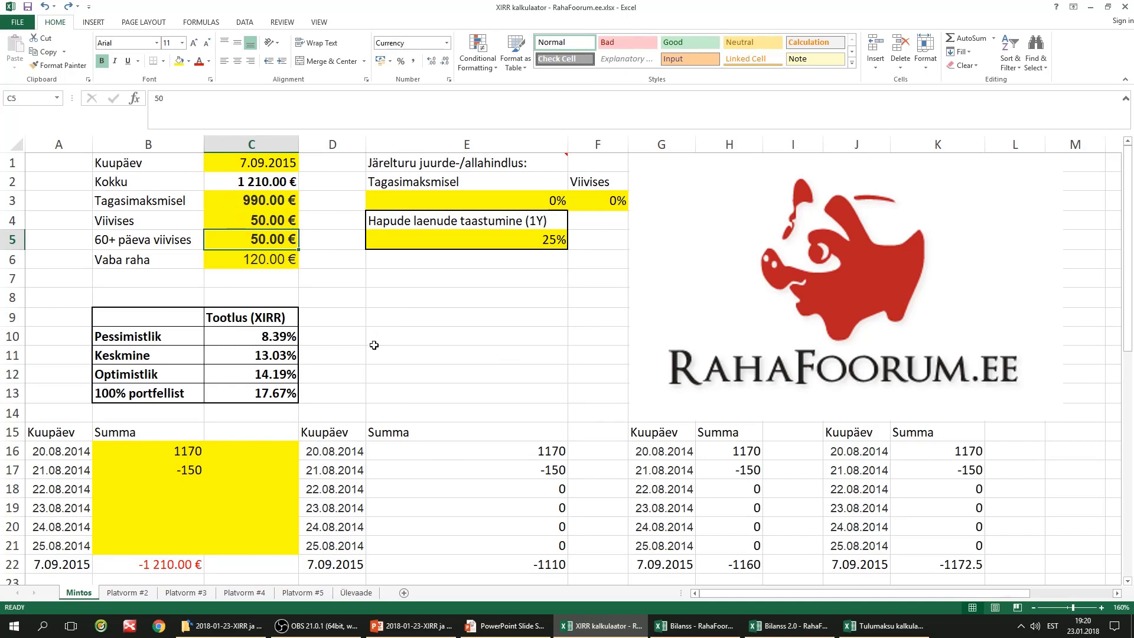
left_click(376, 381)
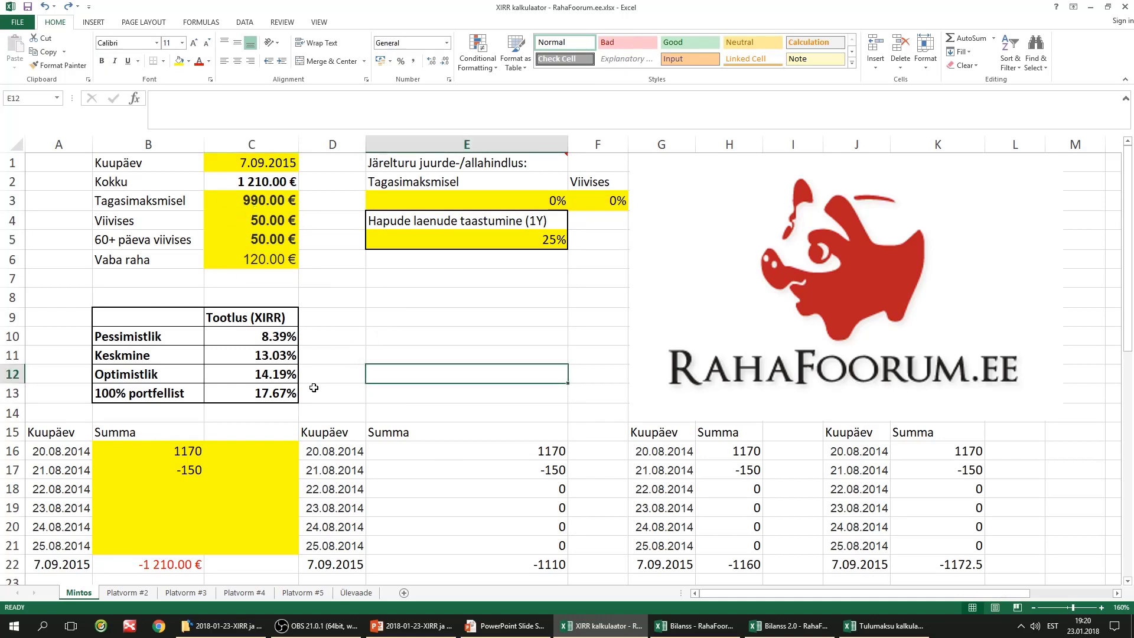
left_click(260, 358)
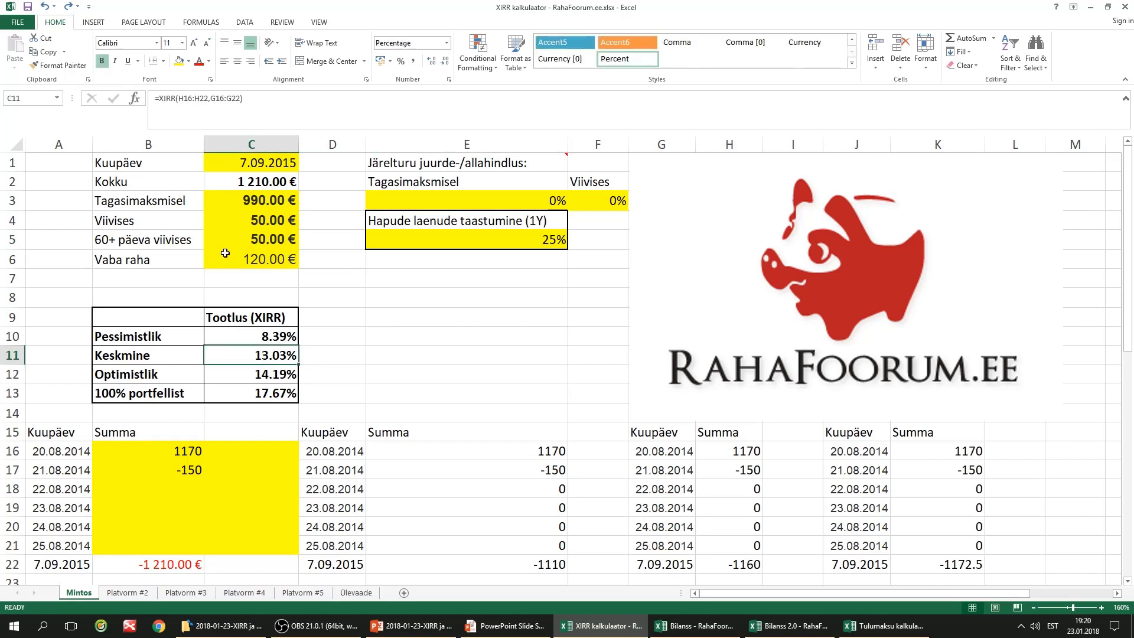
left_click(262, 224)
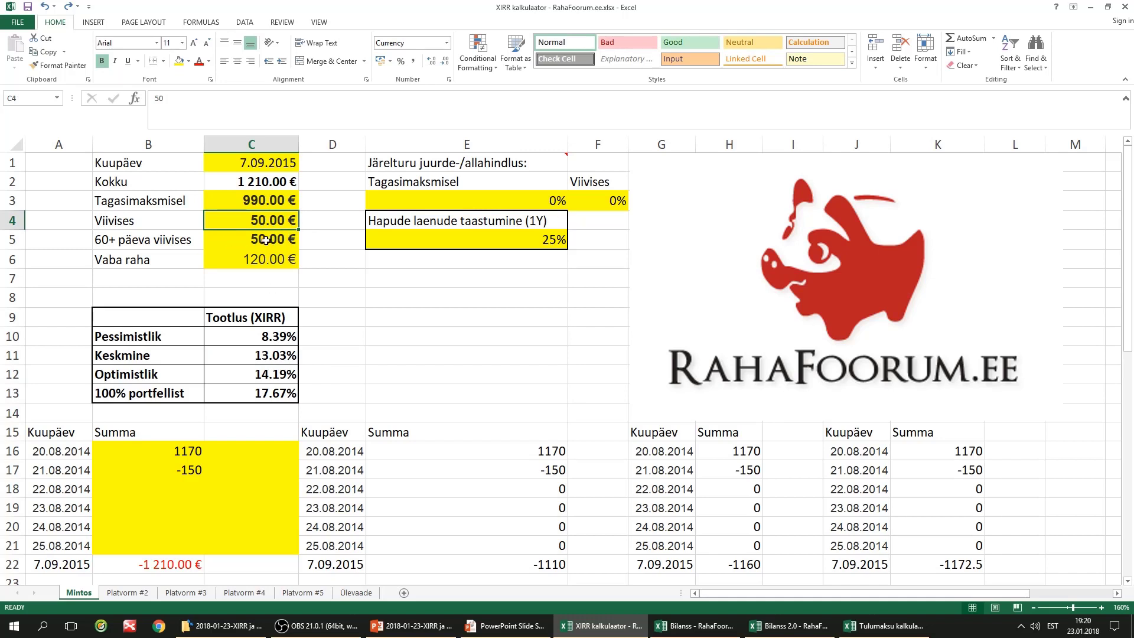
left_click(261, 332)
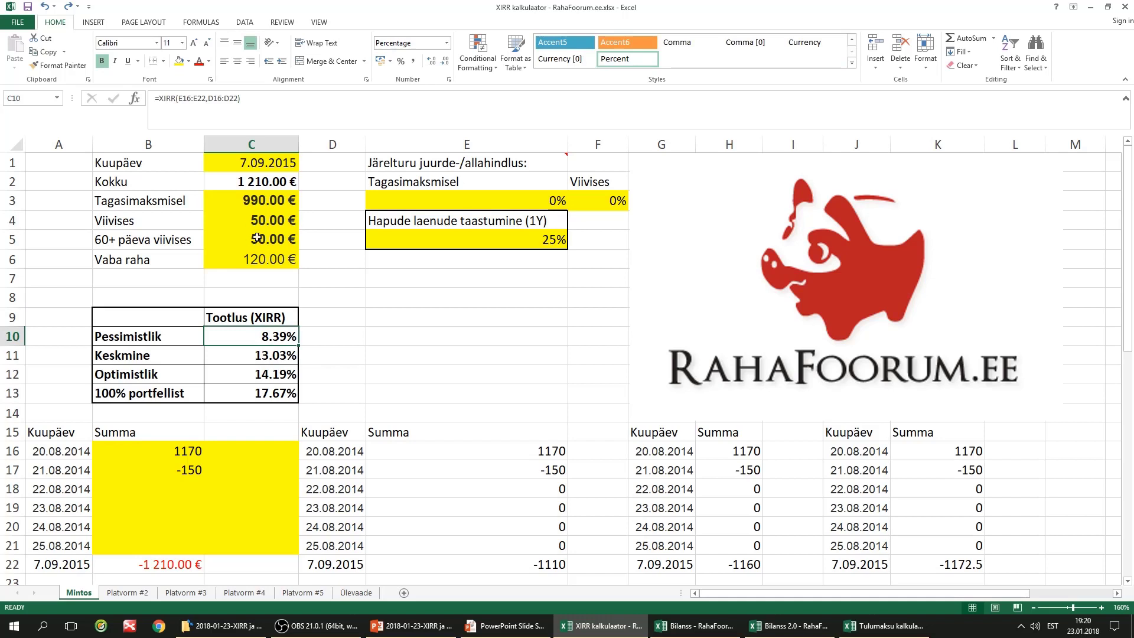
left_click(391, 358)
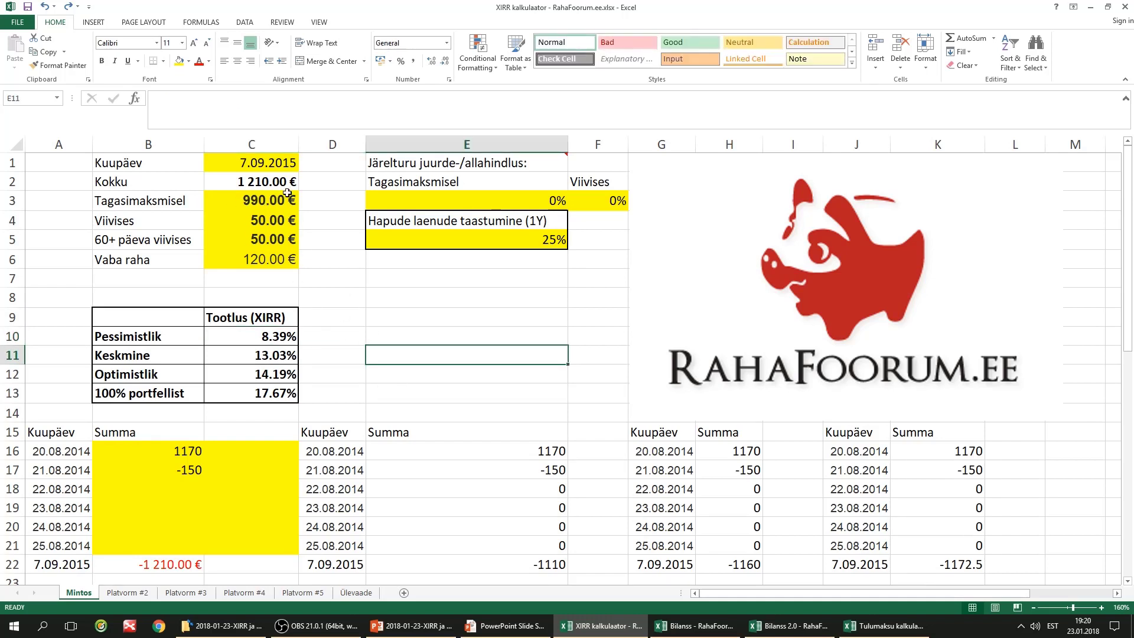
- Examine the Keskmine return in row 11 and the cash-flow amounts in B16:B21
left_click(401, 335)
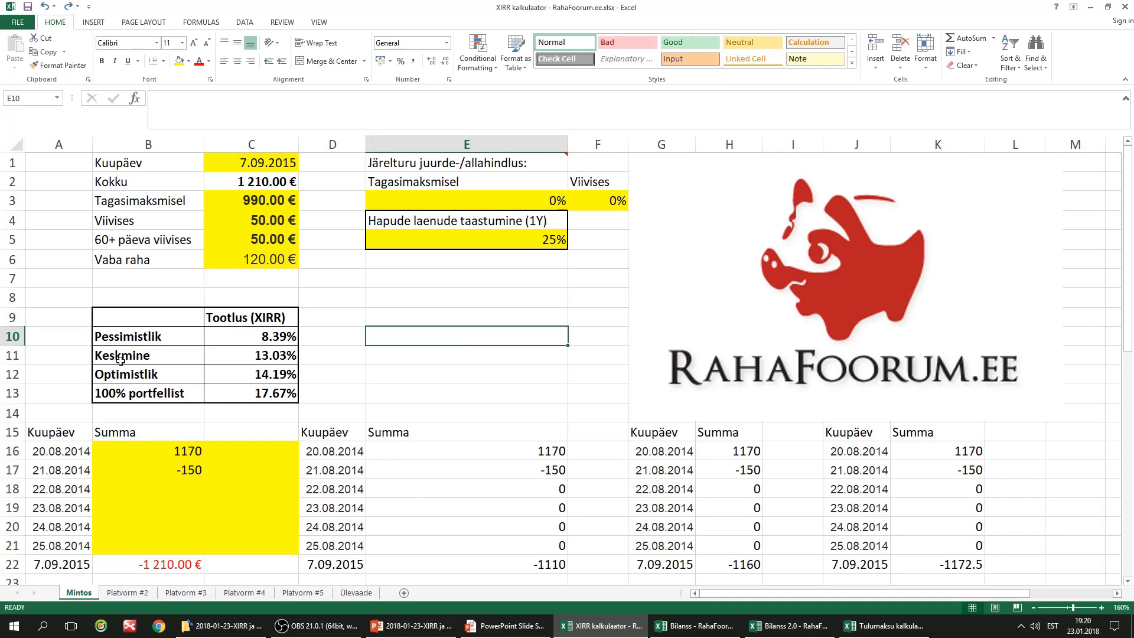
left_click_drag(122, 359, 235, 358)
left_click(418, 365)
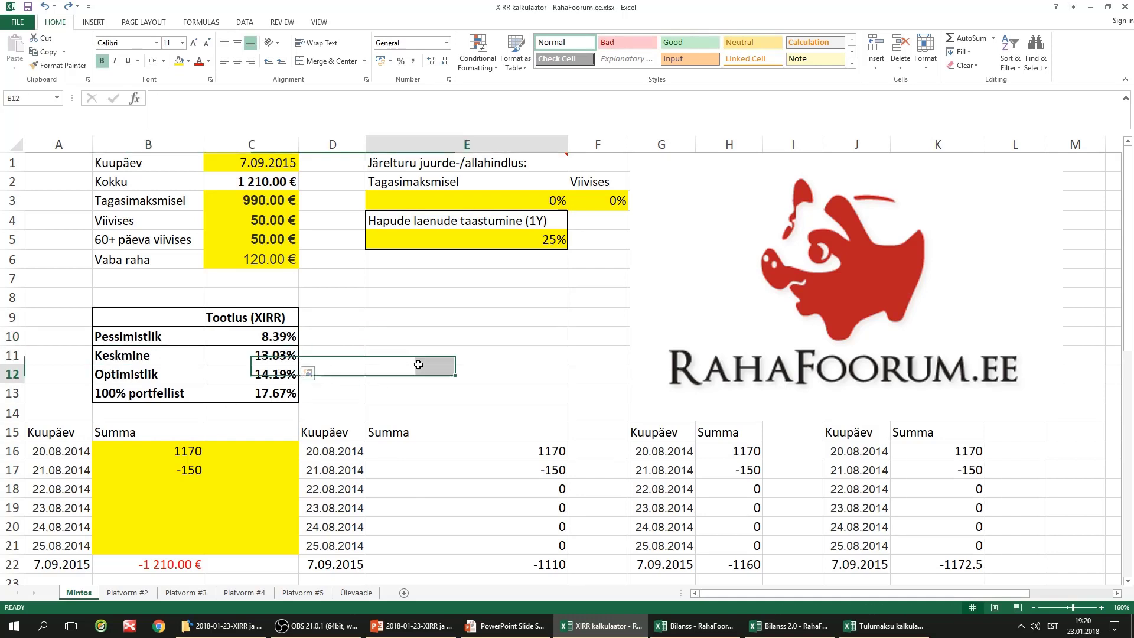
left_click_drag(163, 450, 160, 550)
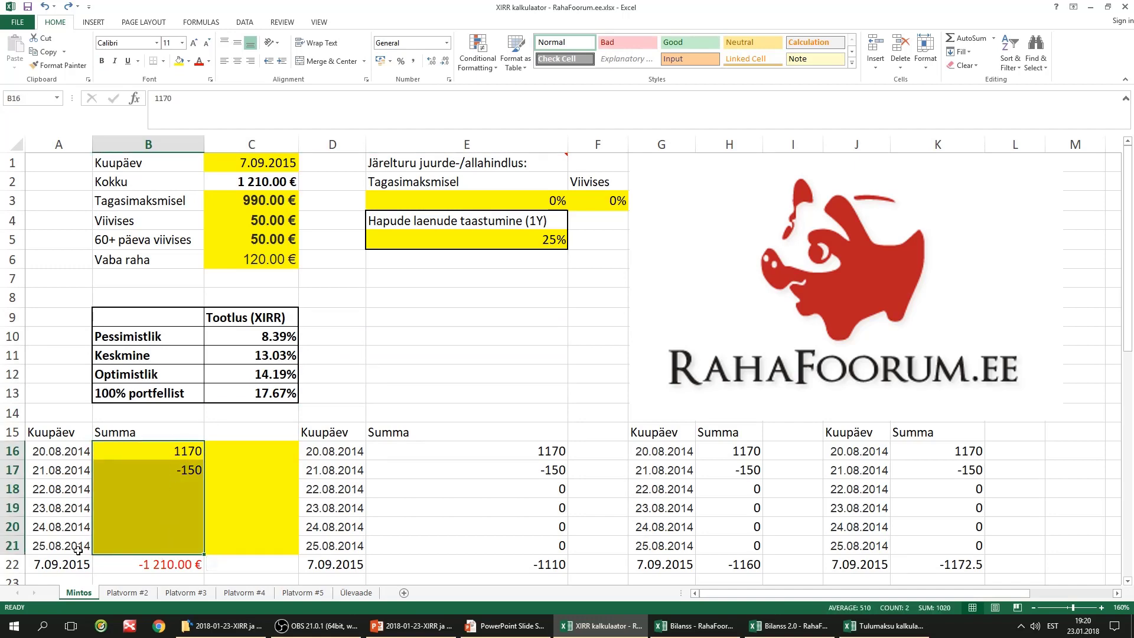
scroll(397, 380, "down", 3)
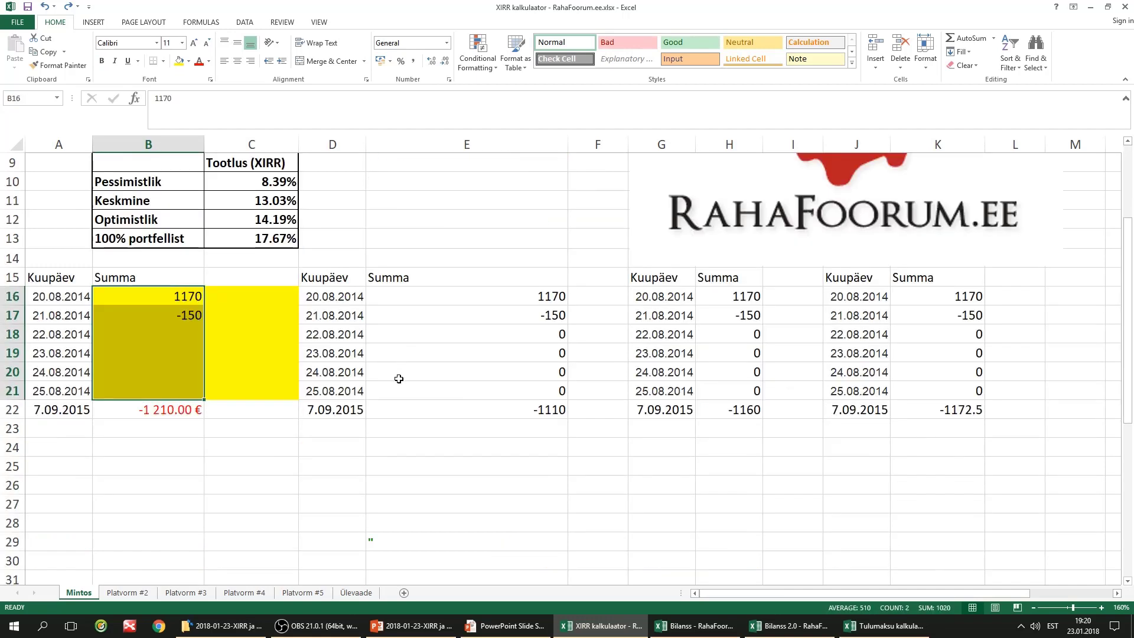
scroll(342, 430, "up", 3)
- Calculate the cash-flow return in E10 with the formula =XIRR(B16:B22,A16:A22)
left_click(411, 337)
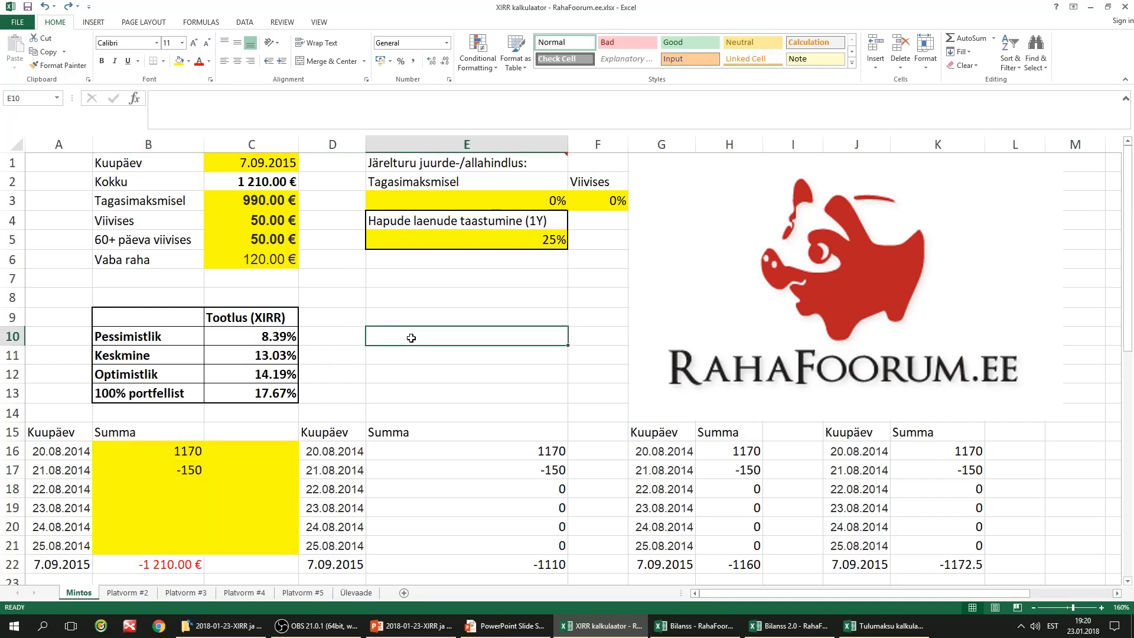
type("=XIRR")
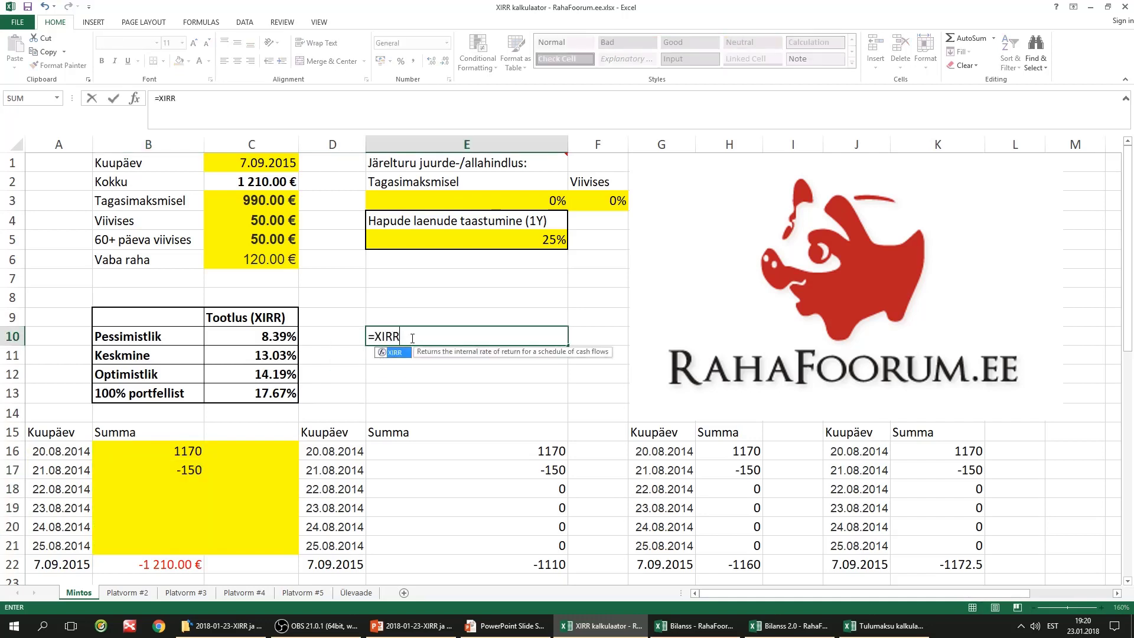
type("(")
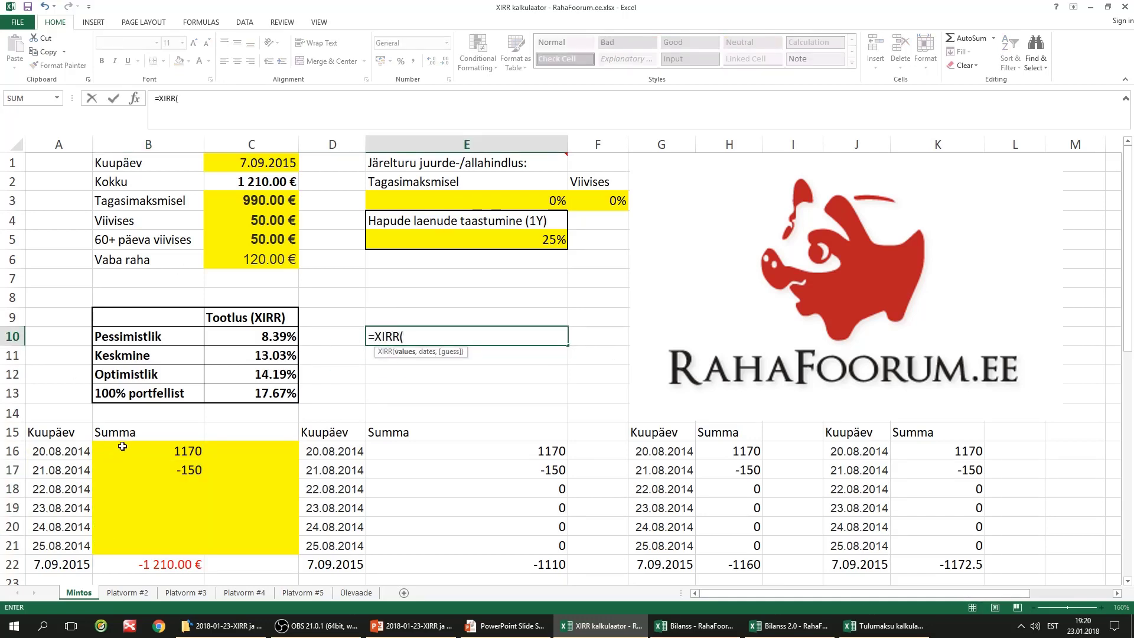
left_click_drag(122, 447, 131, 565)
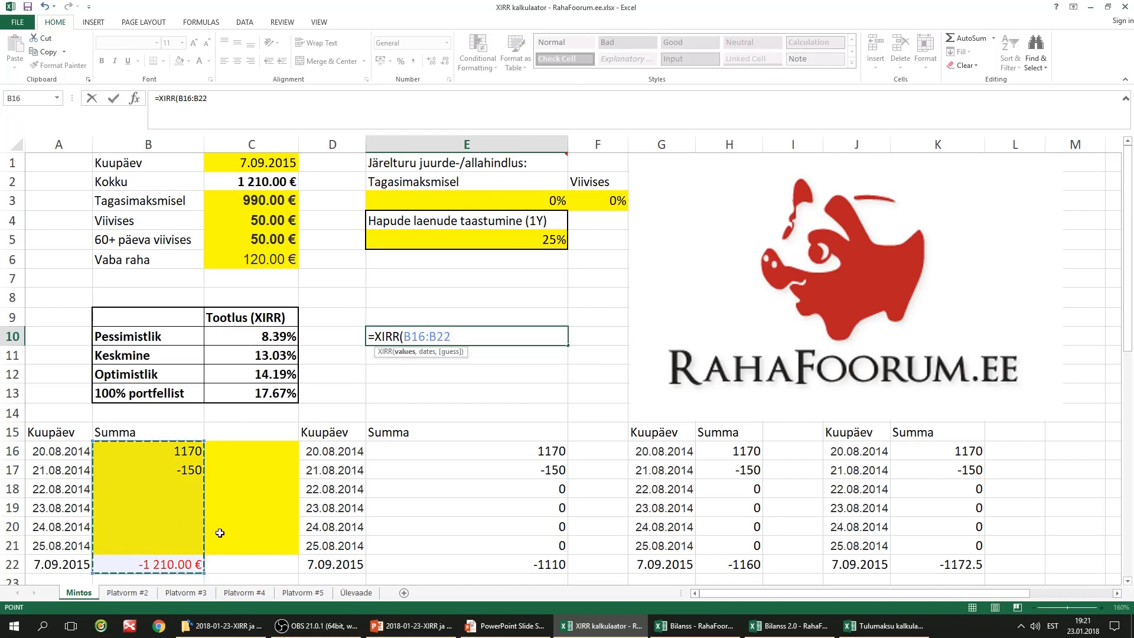
type(",")
left_click_drag(69, 451, 68, 560)
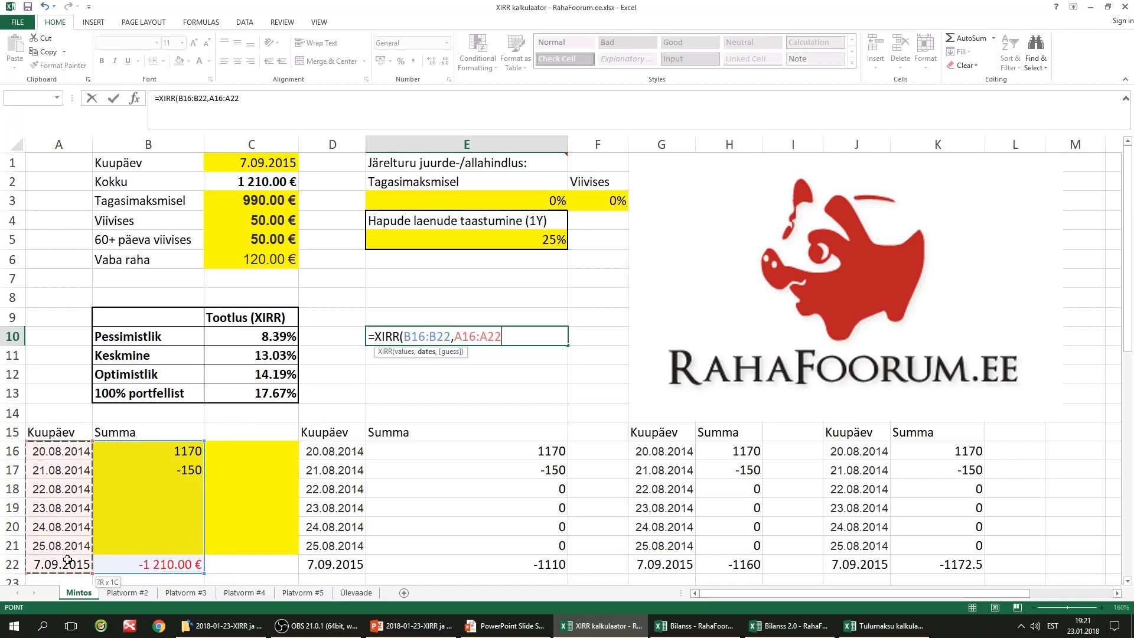
key("Return")
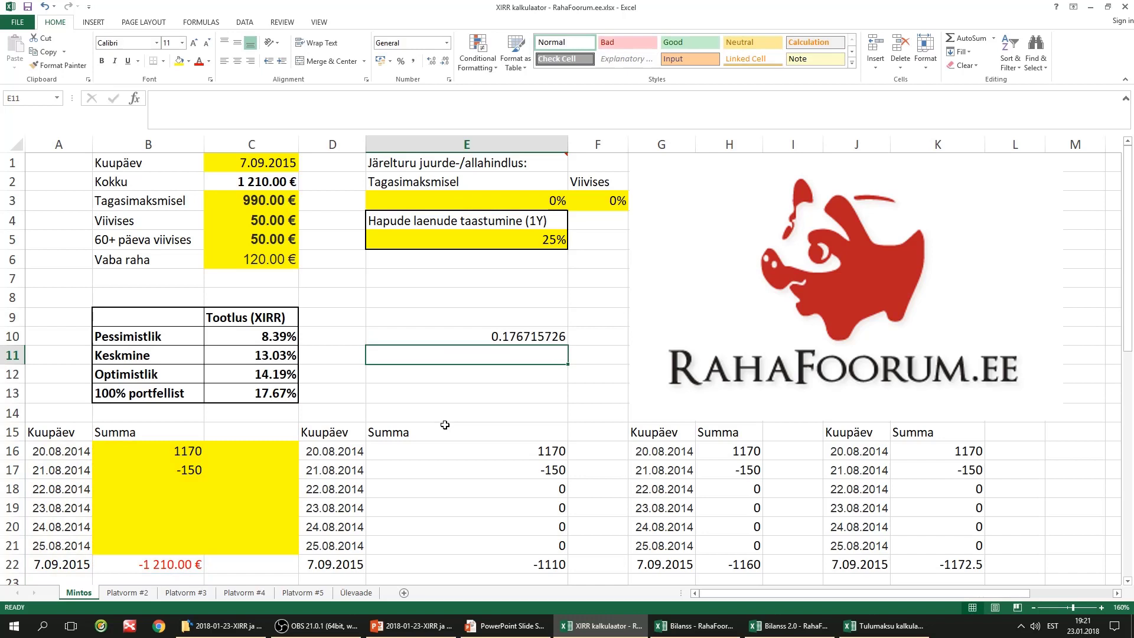
- Clear the XIRR formula from cell E10
left_click(487, 341)
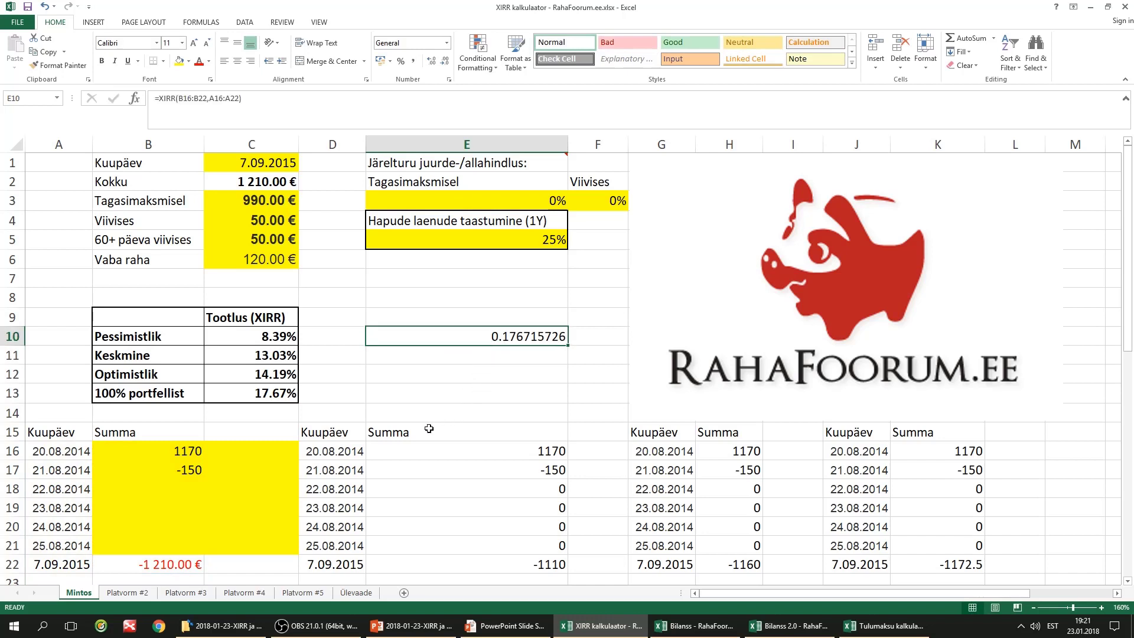
key("Delete")
left_click(423, 350)
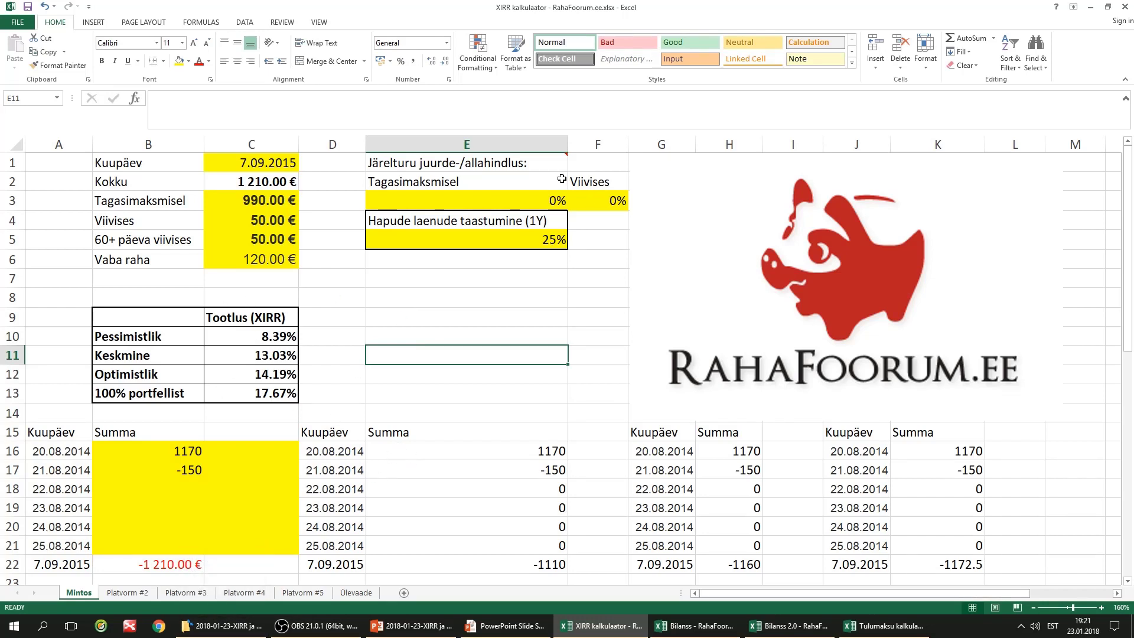
- Examine the unfilled cash-flow rows B18:B21 above the closing portfolio value in row 22
left_click(394, 300)
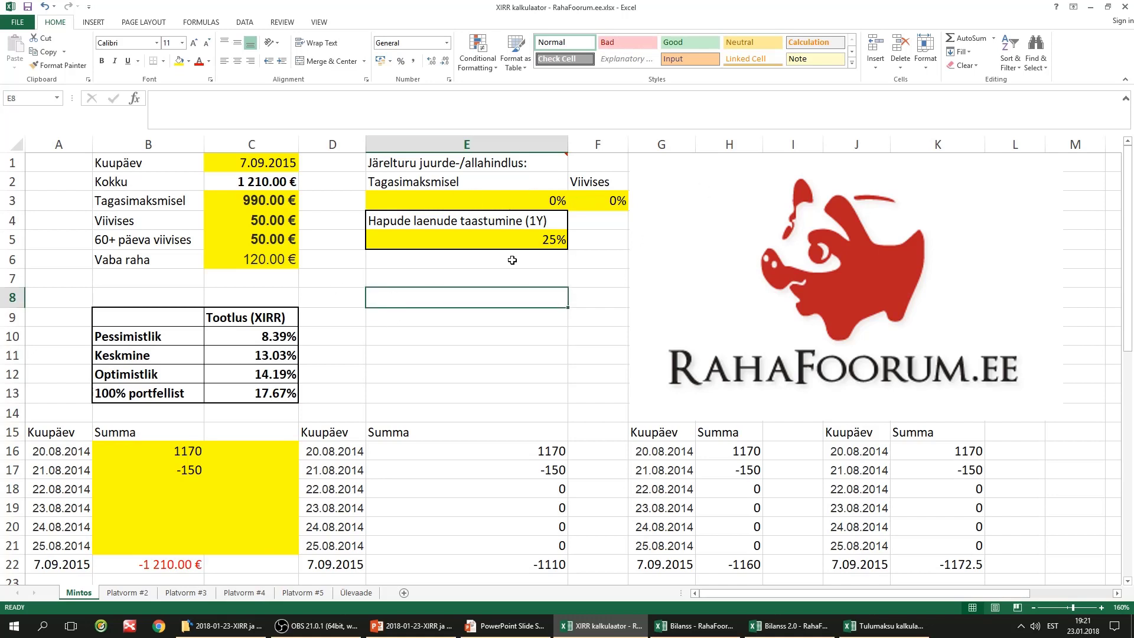
left_click(447, 373)
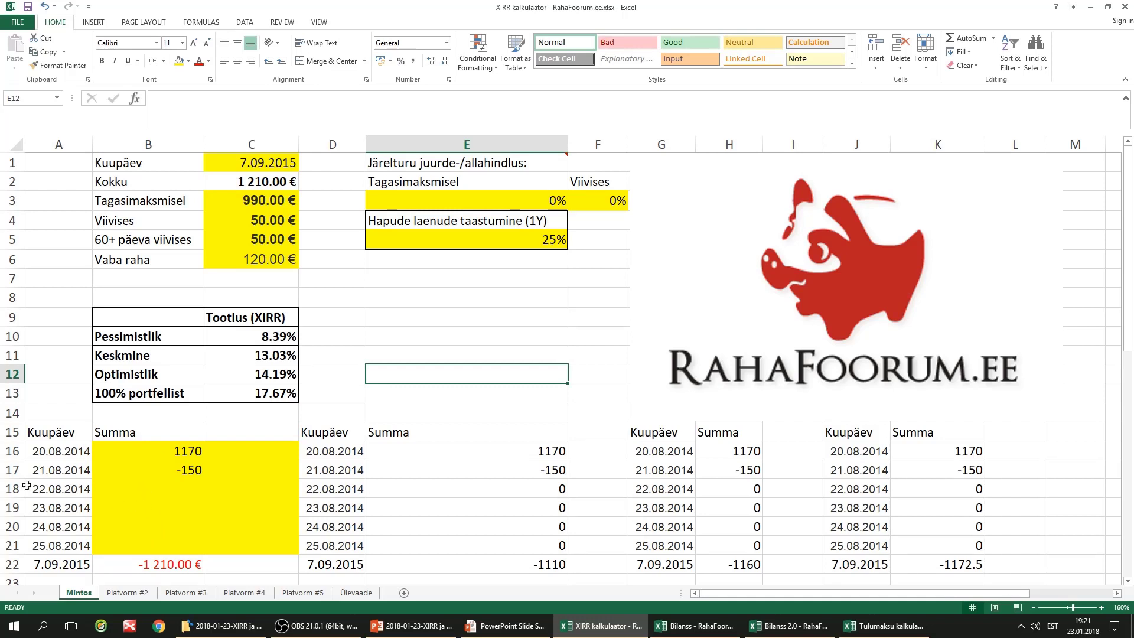
left_click(148, 488)
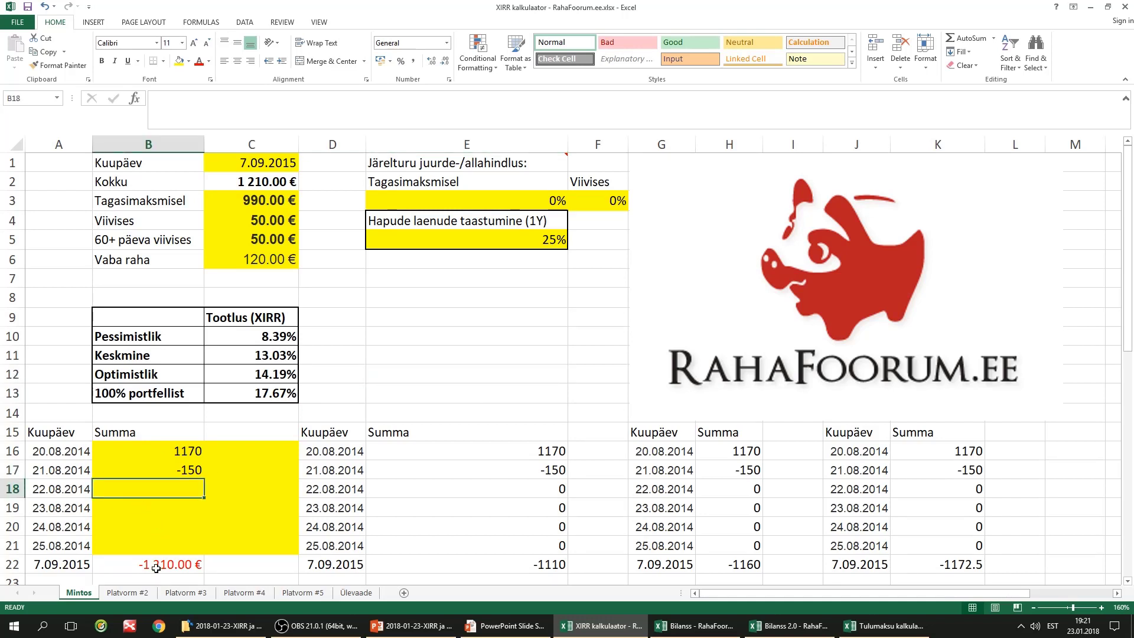
left_click(152, 538)
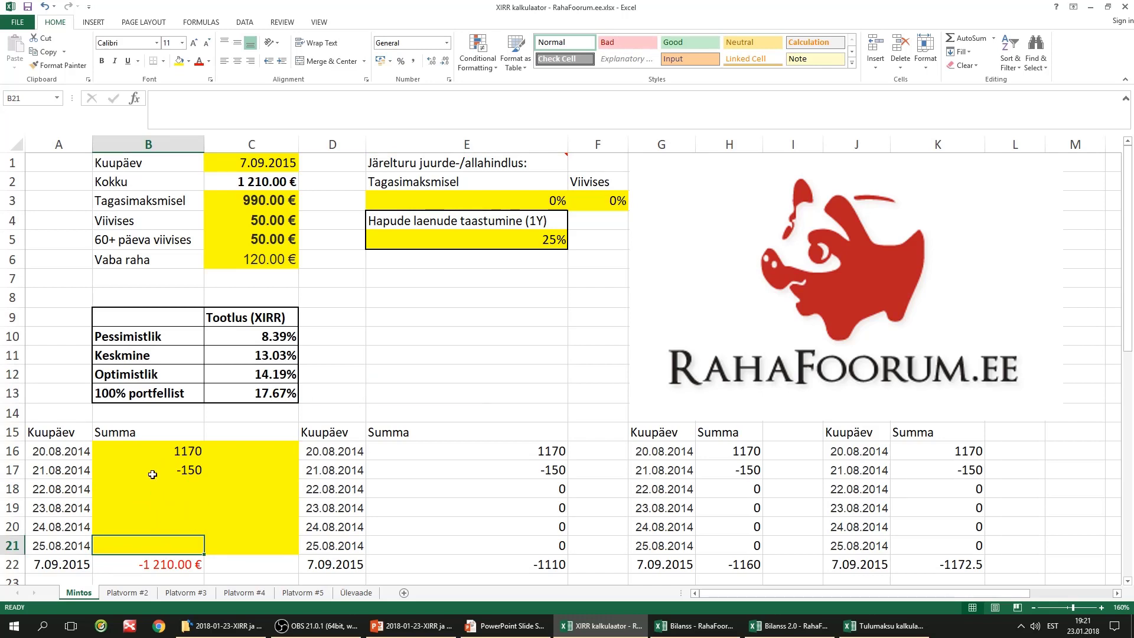
left_click(179, 417)
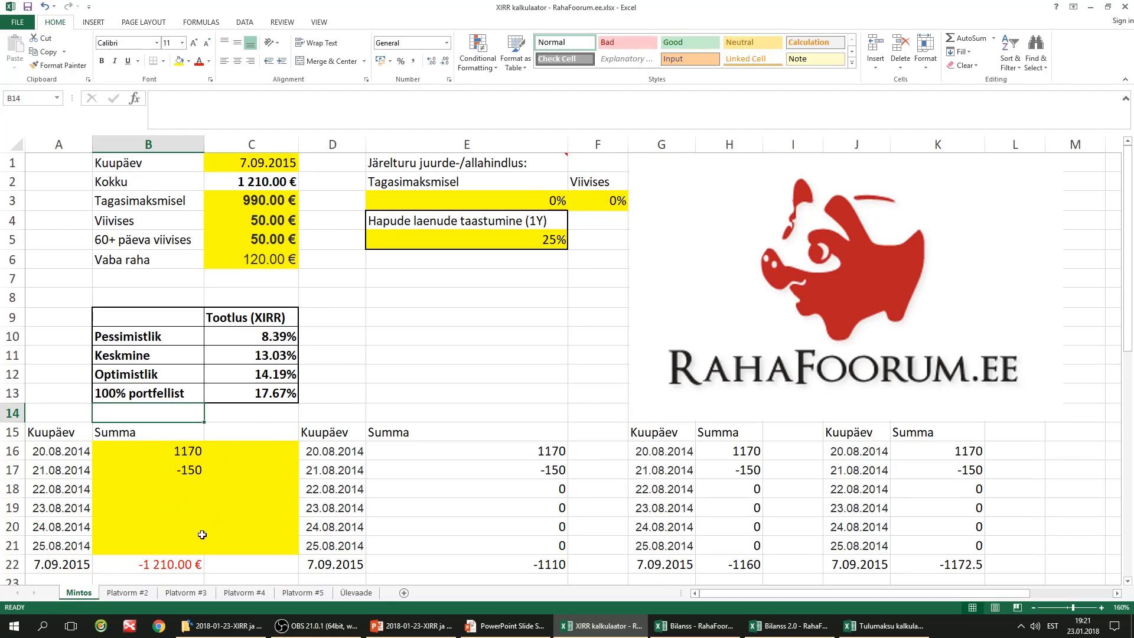
- Review the platform returns and the Tootlus läbi aja chart on the Ülevaade sheet, ending back on the Mintos sheet
left_click(355, 593)
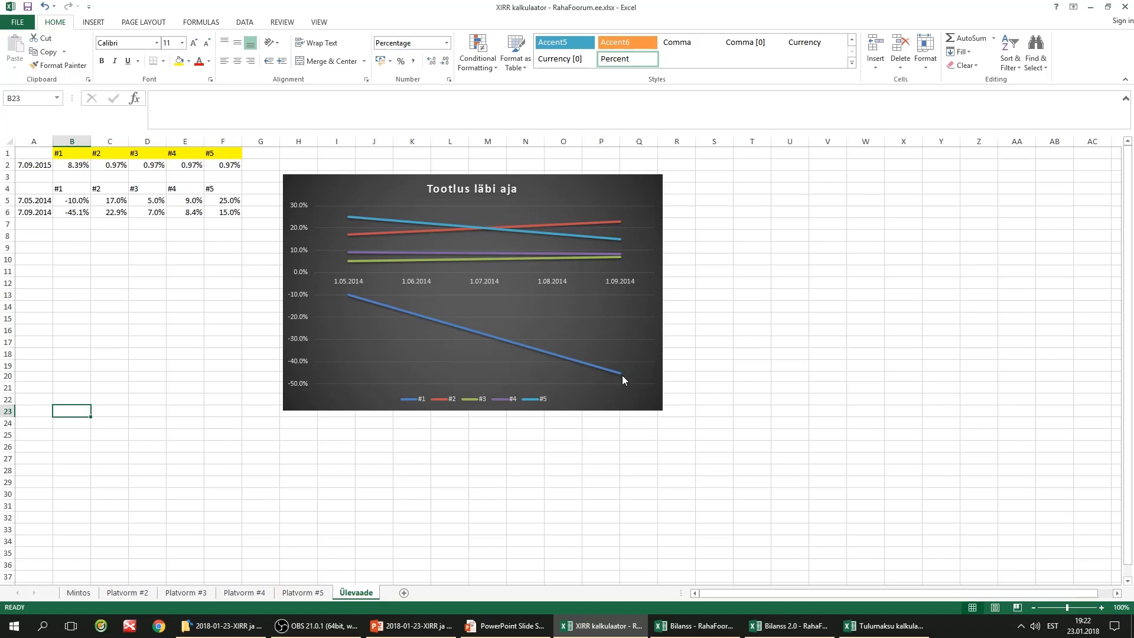
mouse_move(622, 376)
left_click(79, 592)
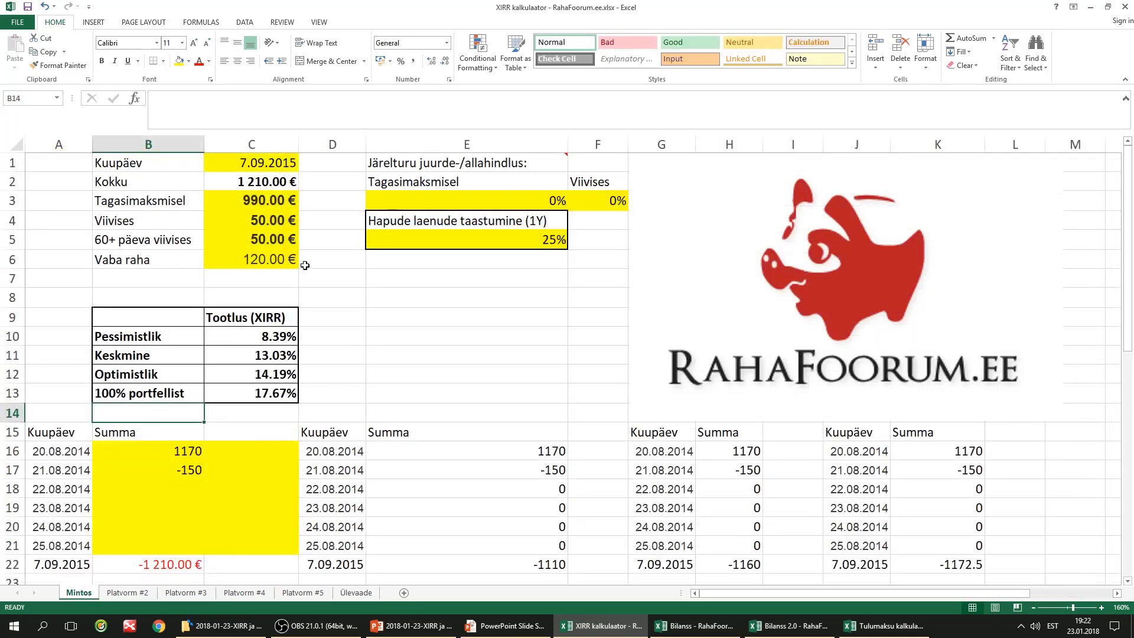
- Rename the Mintos sheet to "Mintos T&OÜ"
right_click(81, 596)
left_click(135, 487)
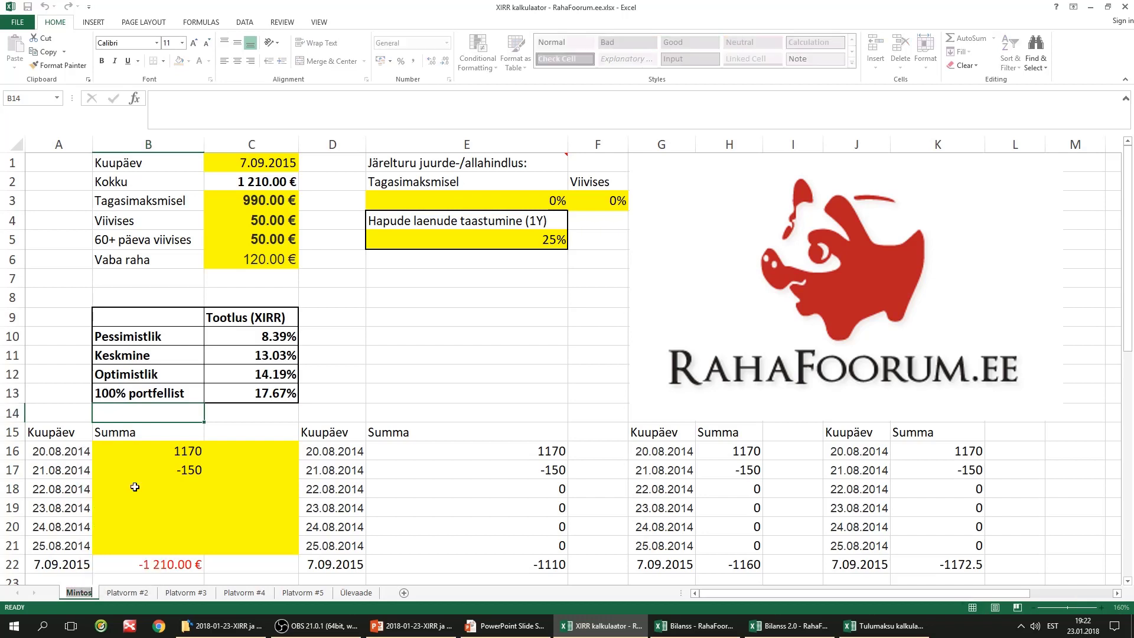
key("Return")
type("T&")
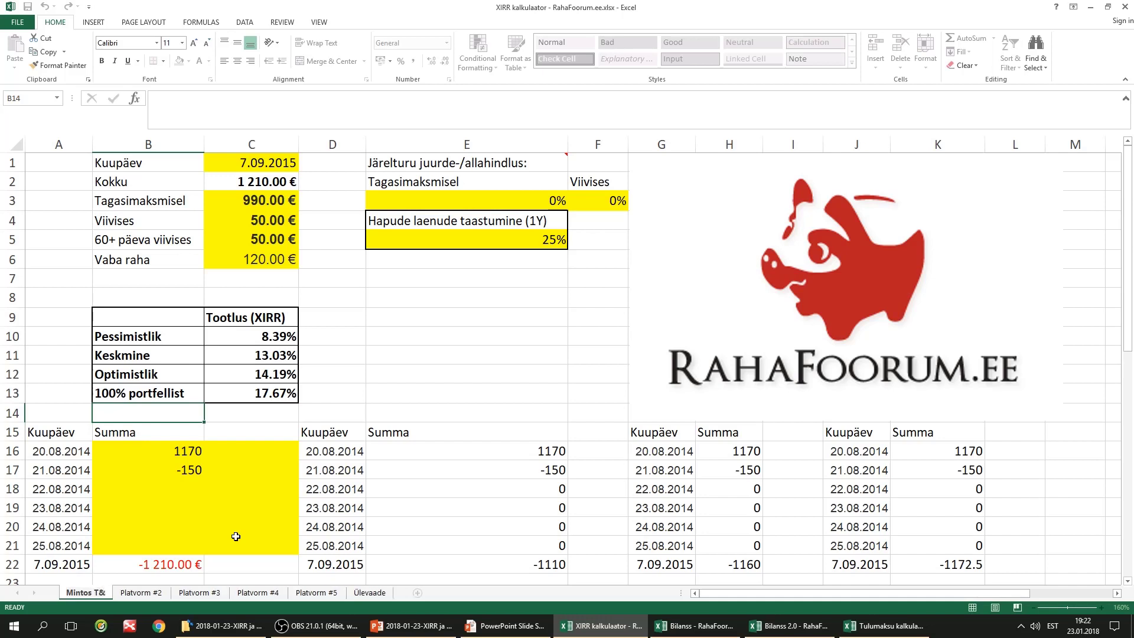
type("OÜ")
key("Return")
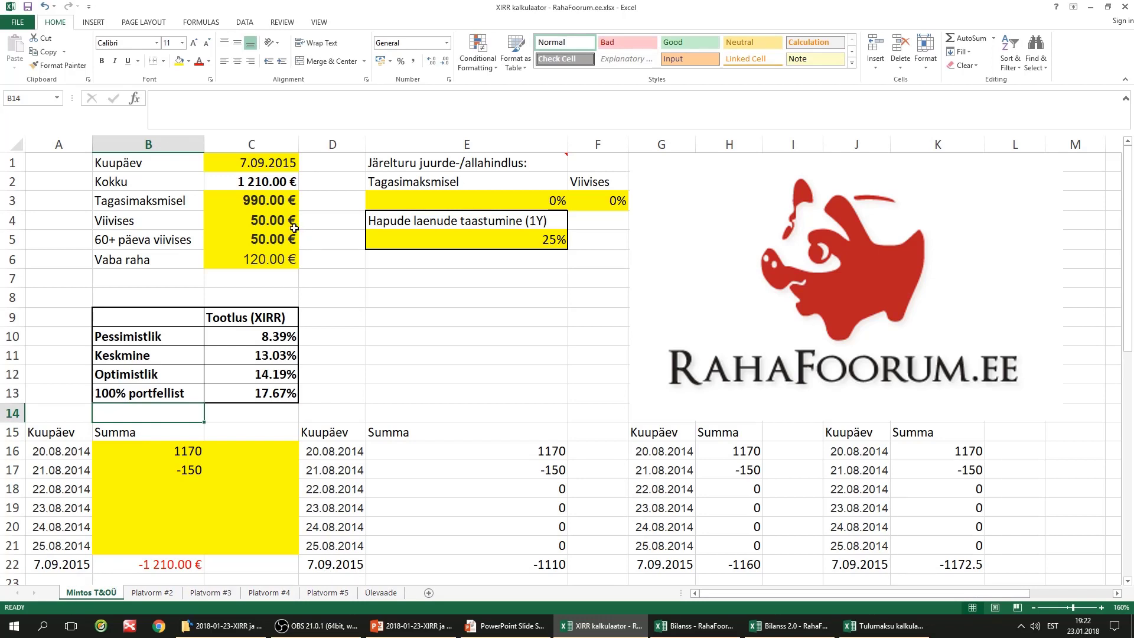
- Add 200 to the Tagasimaksmisel amount in C3 by making it the formula =990+200
left_click(250, 199)
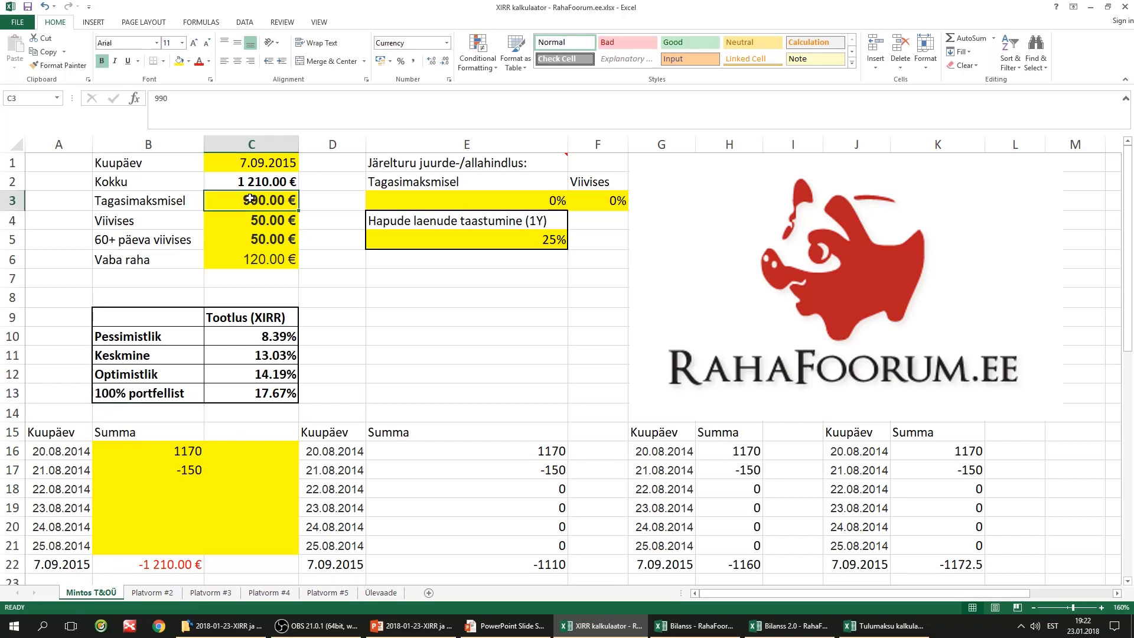
left_click(156, 98)
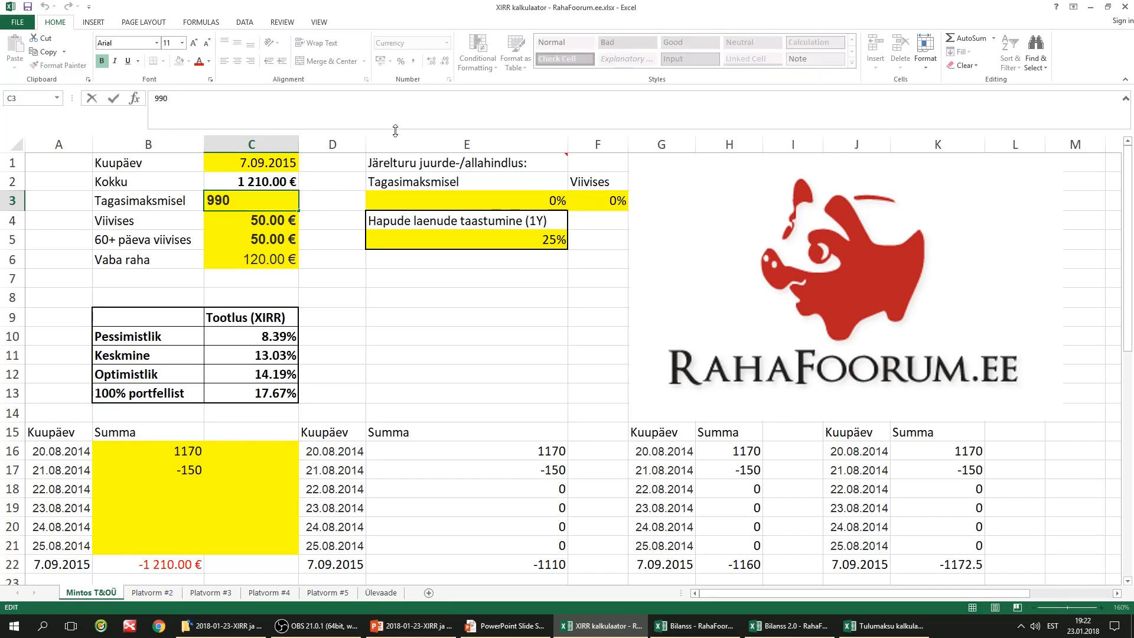
type("=")
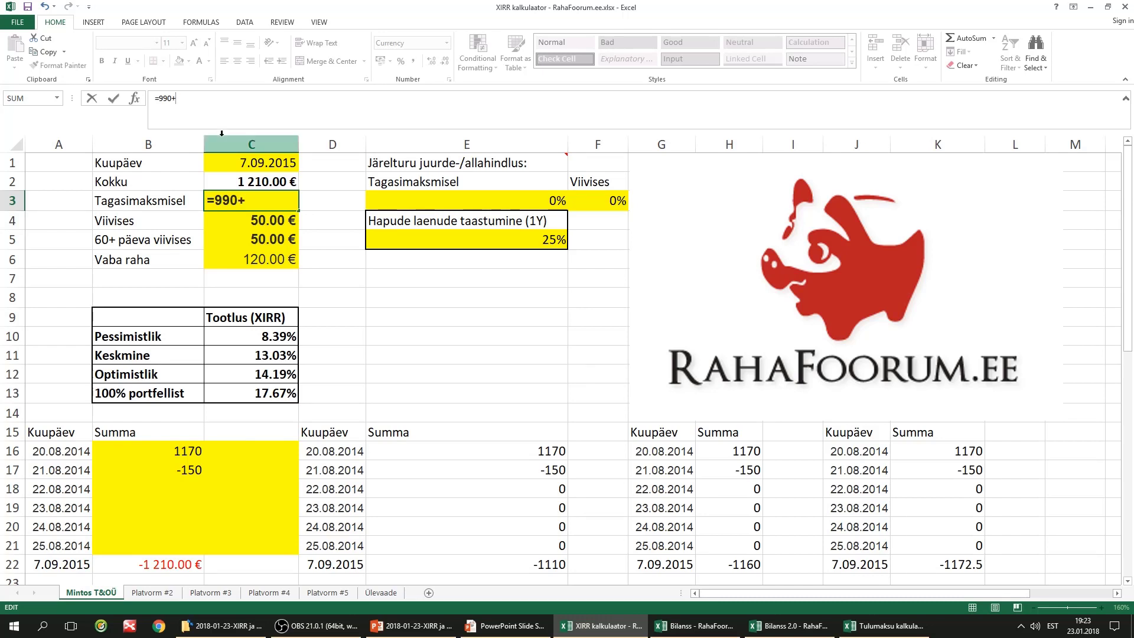
type("200")
key("Return")
- Check the Tagasimaksmisel formula in C3 and compare it with the Viivises and Vaba raha entries in C4 and C6
left_click(255, 200)
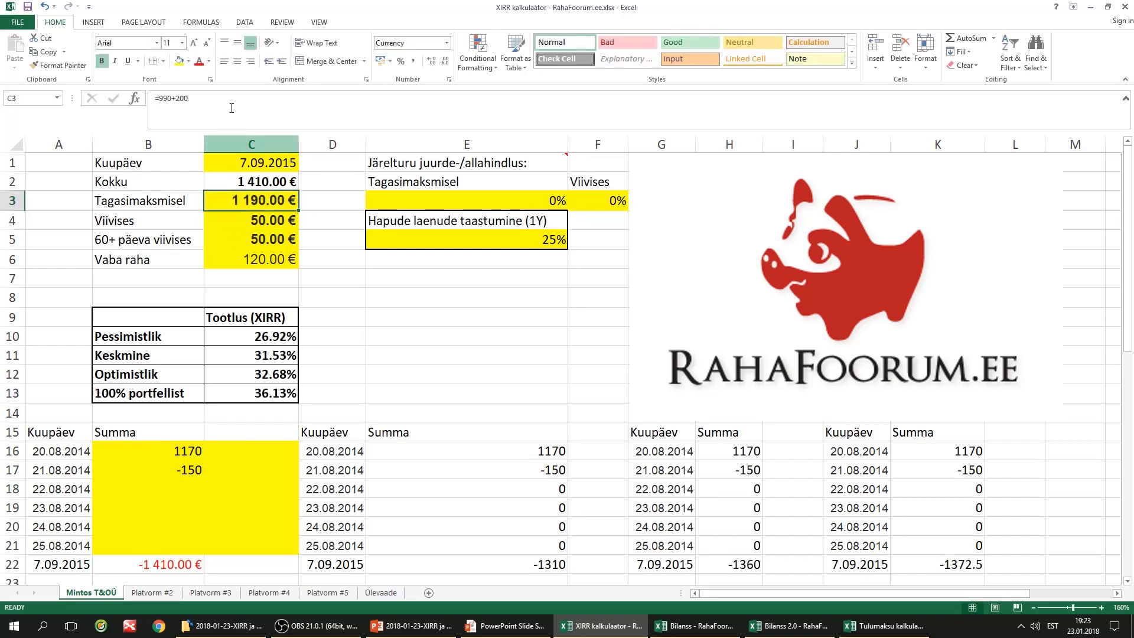
left_click(252, 225)
left_click(246, 254)
left_click(249, 196)
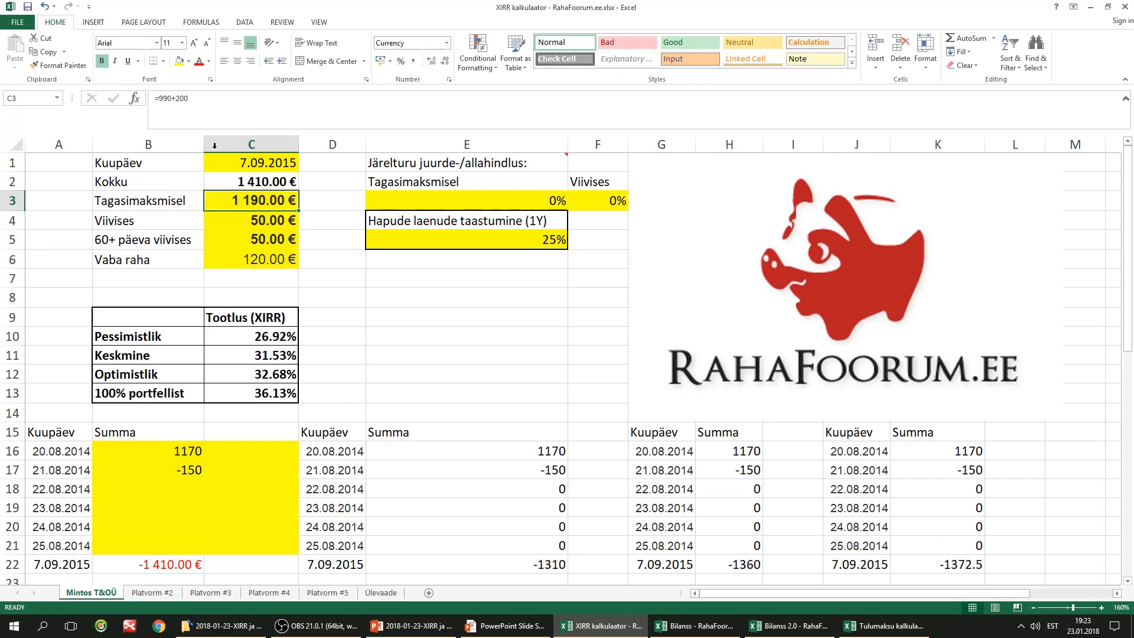
left_click(254, 221)
left_click(256, 257)
left_click(263, 201)
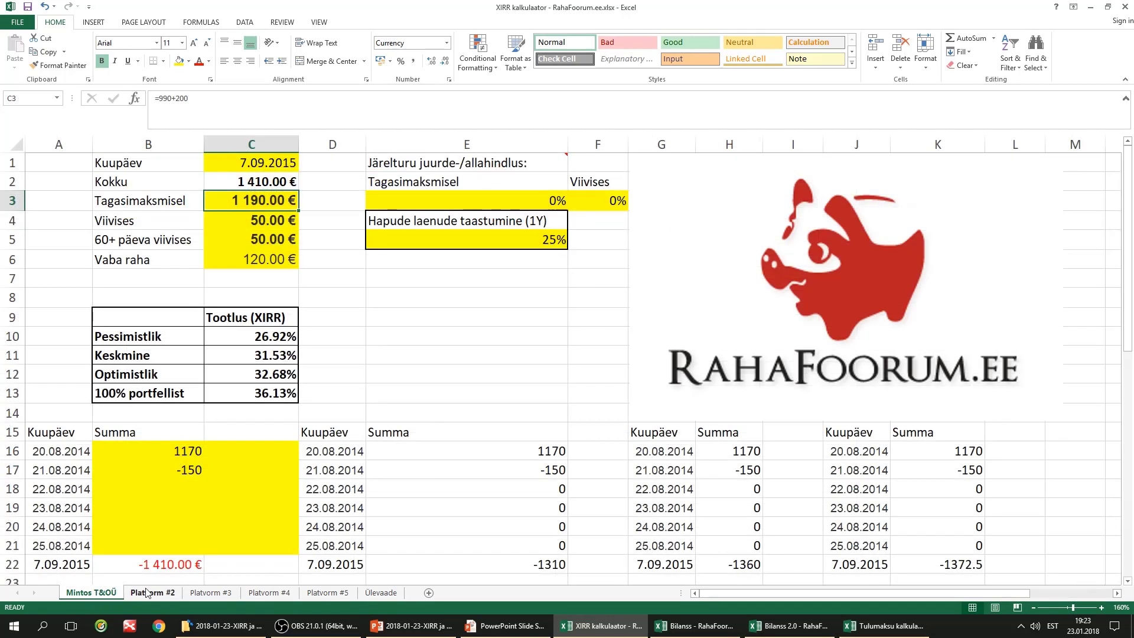
- Review the separate portfolio inputs and returns on the Platvorm #2 sheet, ending back on the Mintos T&OÜ sheet
left_click(147, 593)
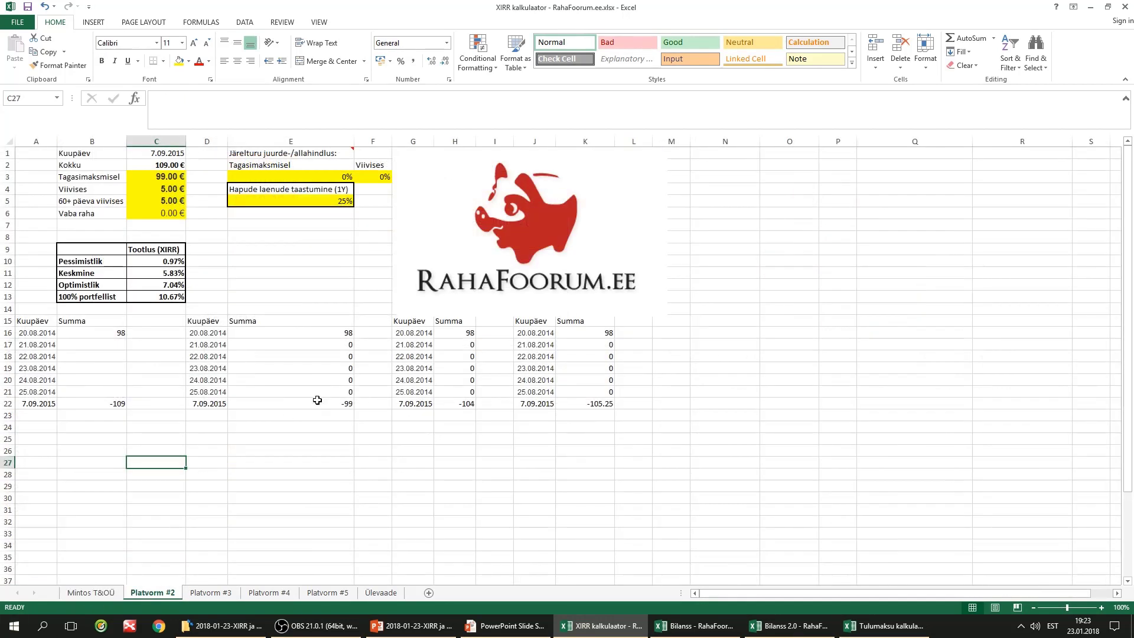
left_click(98, 591)
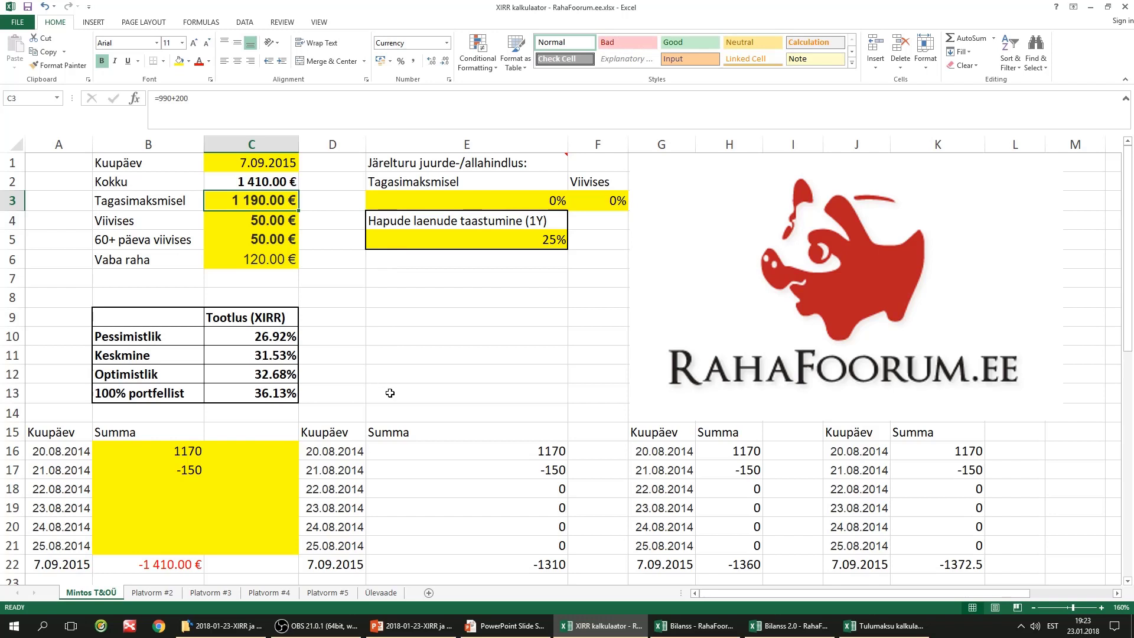
left_click(358, 292)
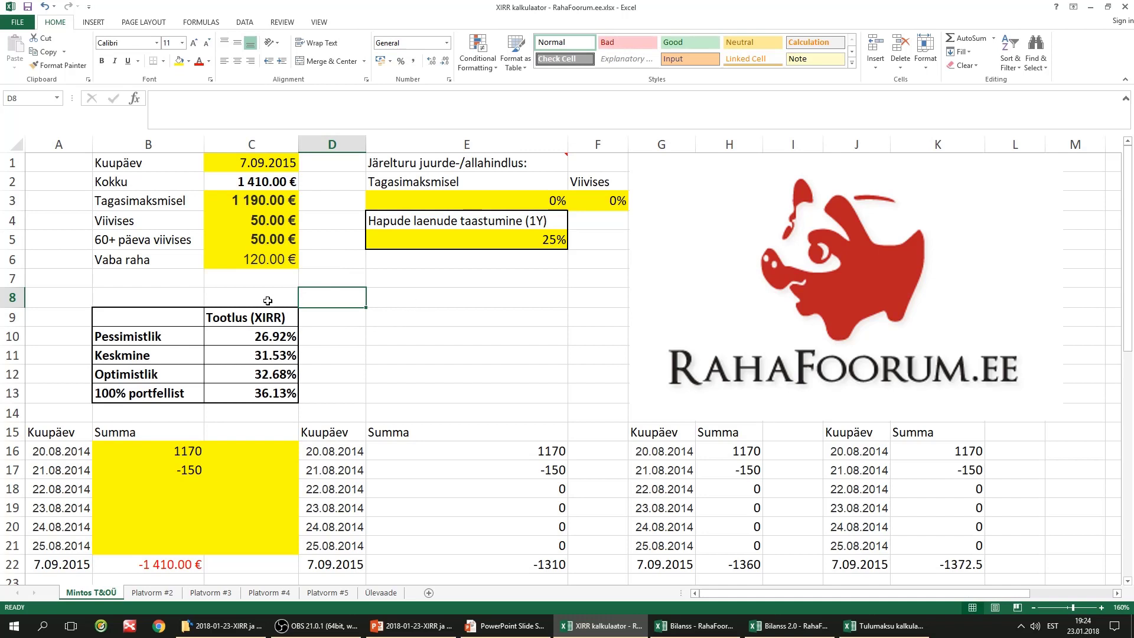
left_click(384, 296)
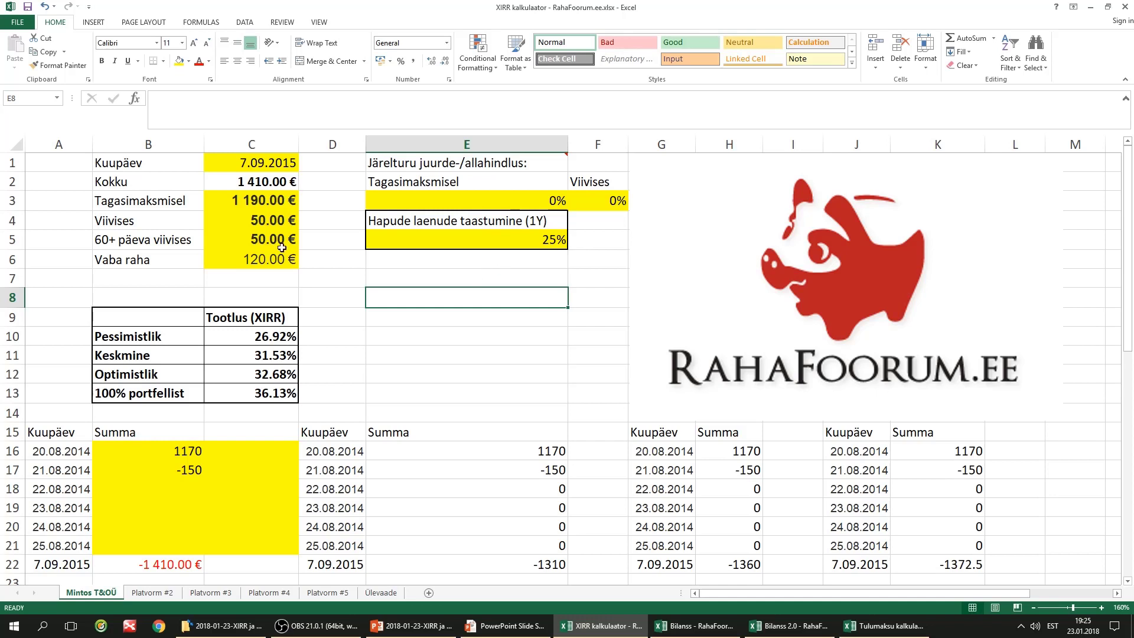
- Set the secondary-market premium/discount for Tagasimaksmisel loans in E3 to 3%
left_click(482, 199)
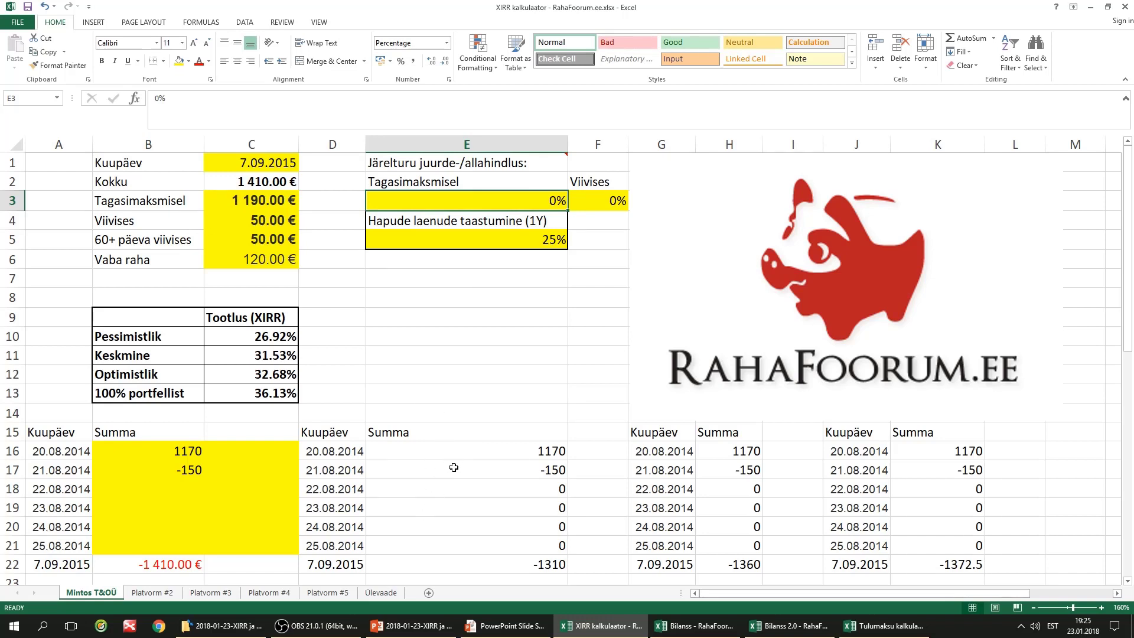
type("3")
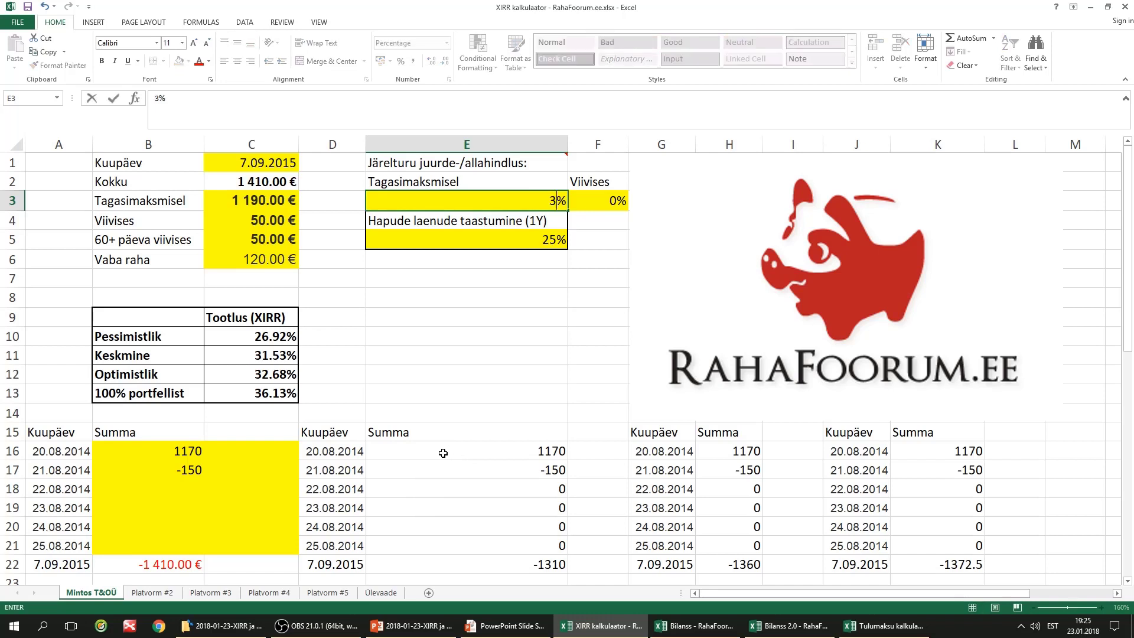
left_click(444, 308)
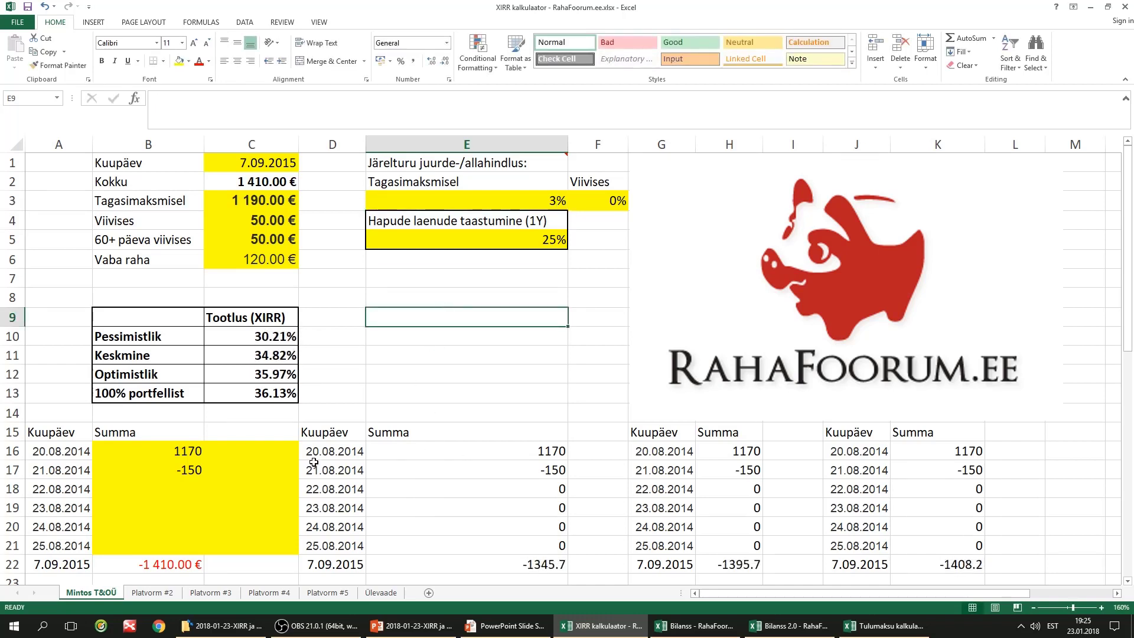
- Set the secondary-market premium/discount for overdue (Viivises) loans in F3 to -15%
left_click(491, 201)
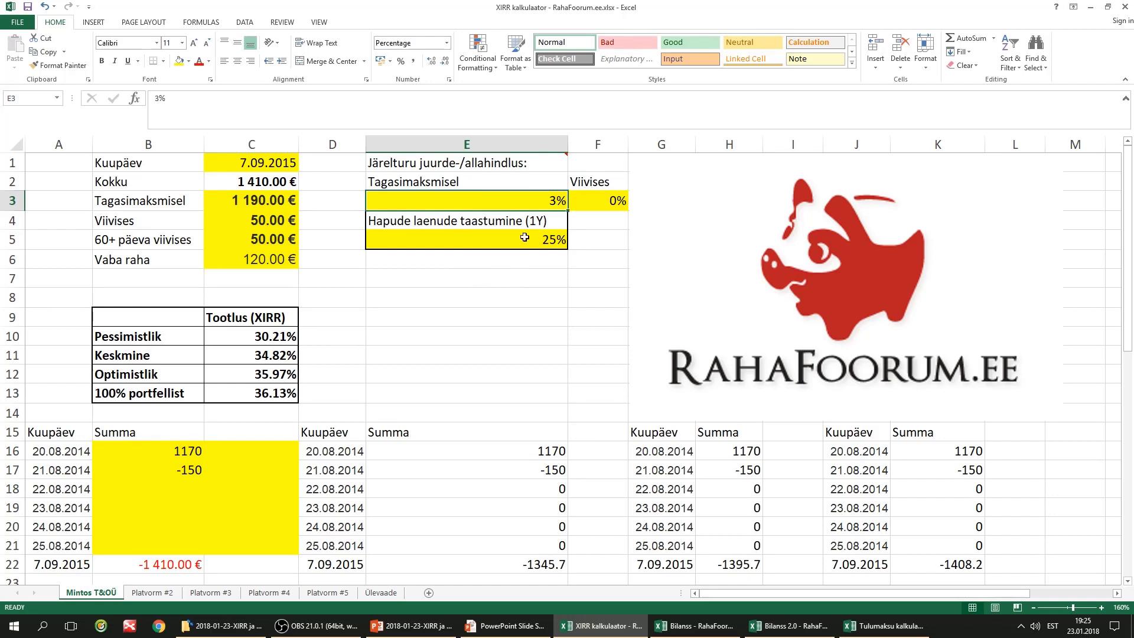
left_click(596, 201)
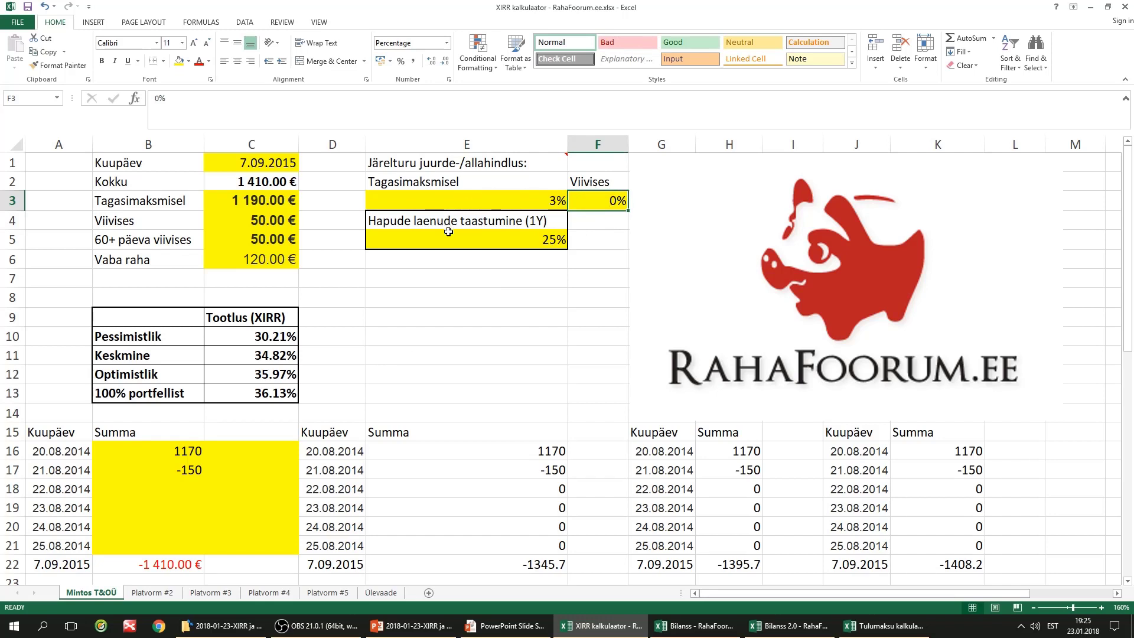
type("-")
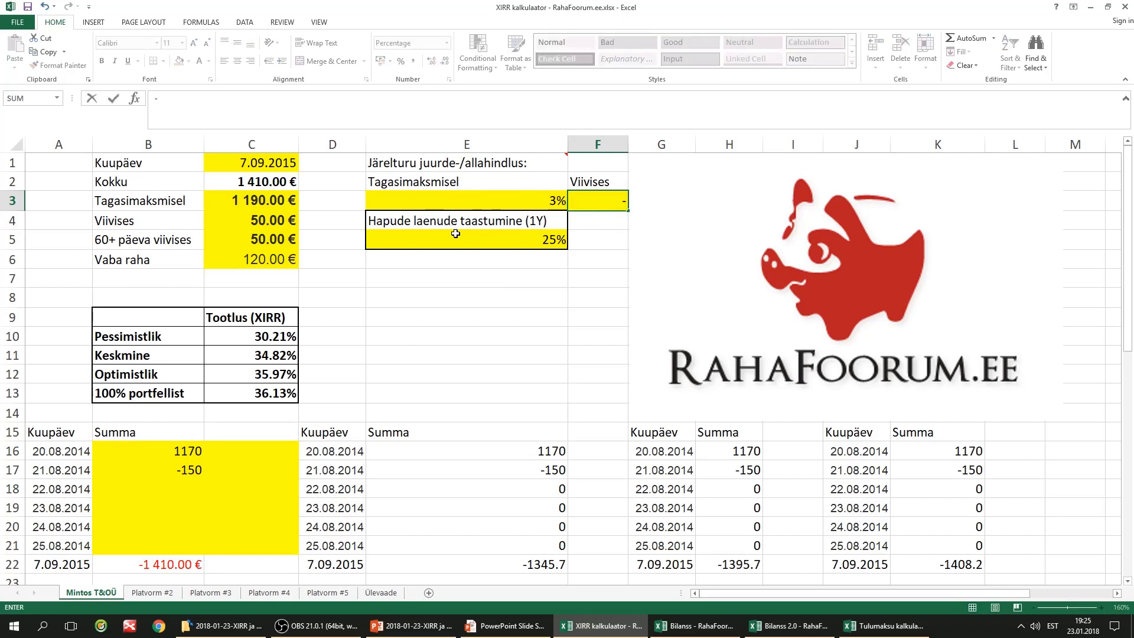
type("15")
key("Return")
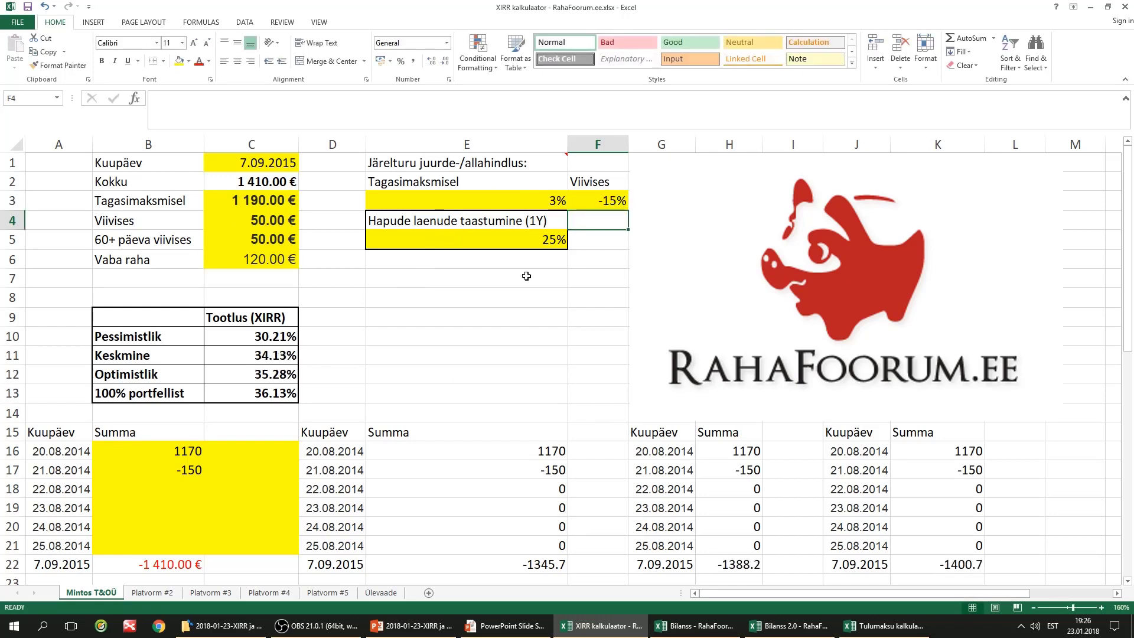
- Set the one-year bad-loan recovery rate (Hapude laenude taastumine) in E5 to 0%
left_click(505, 239)
type("0")
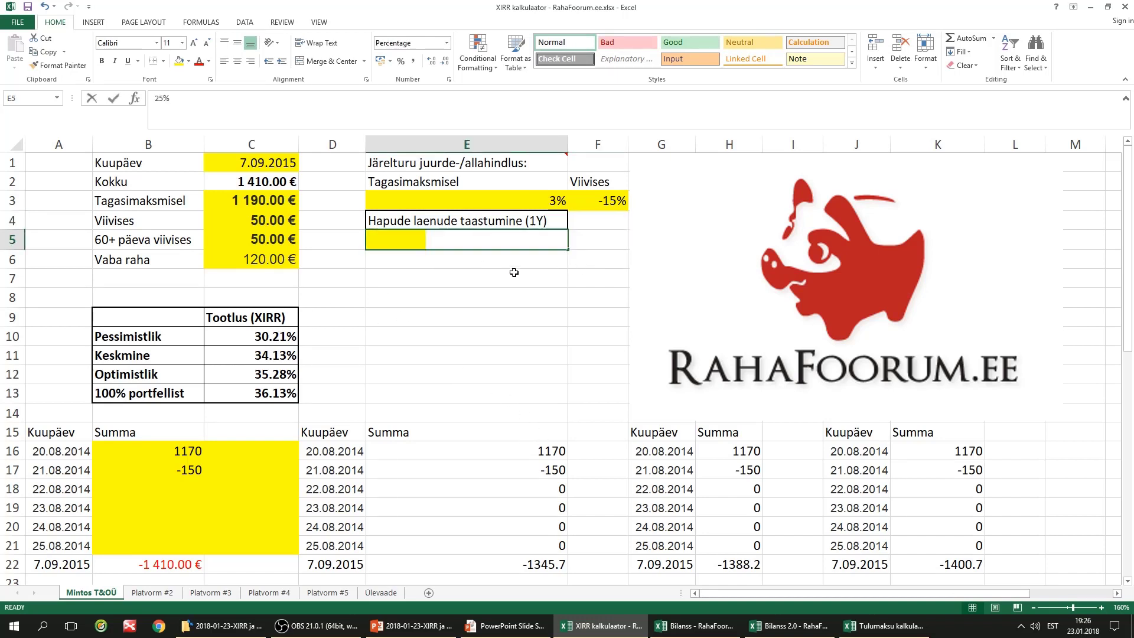
key("Return")
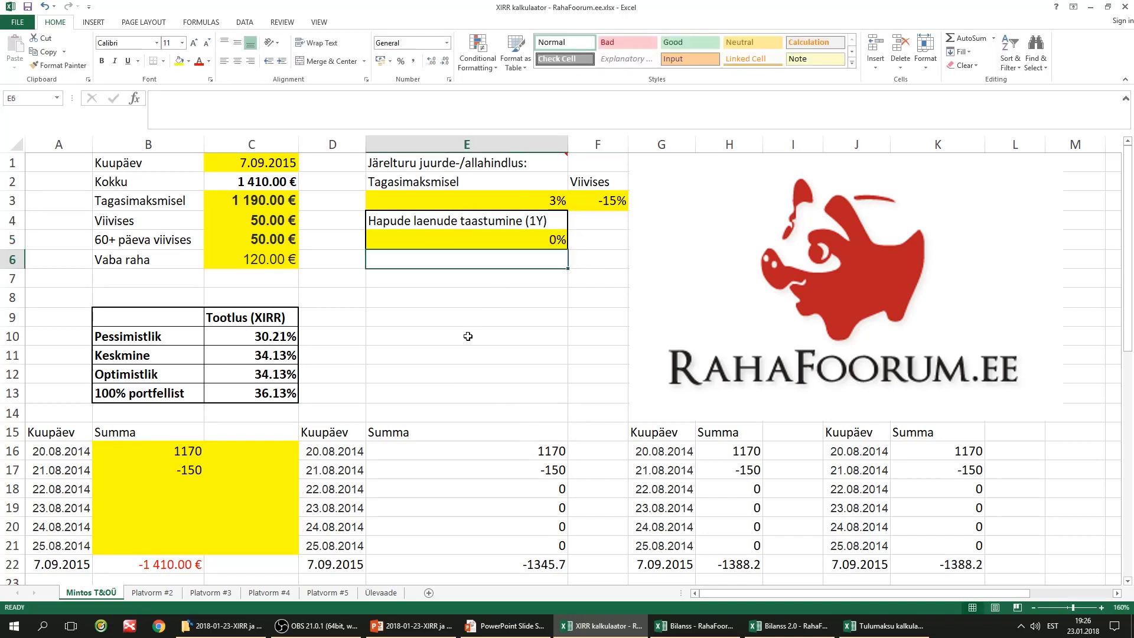
- Reset the secondary-market adjustments in E3 and F3 to 0% and set the bad-loan recovery rate in E5 to 25%
left_click(512, 241)
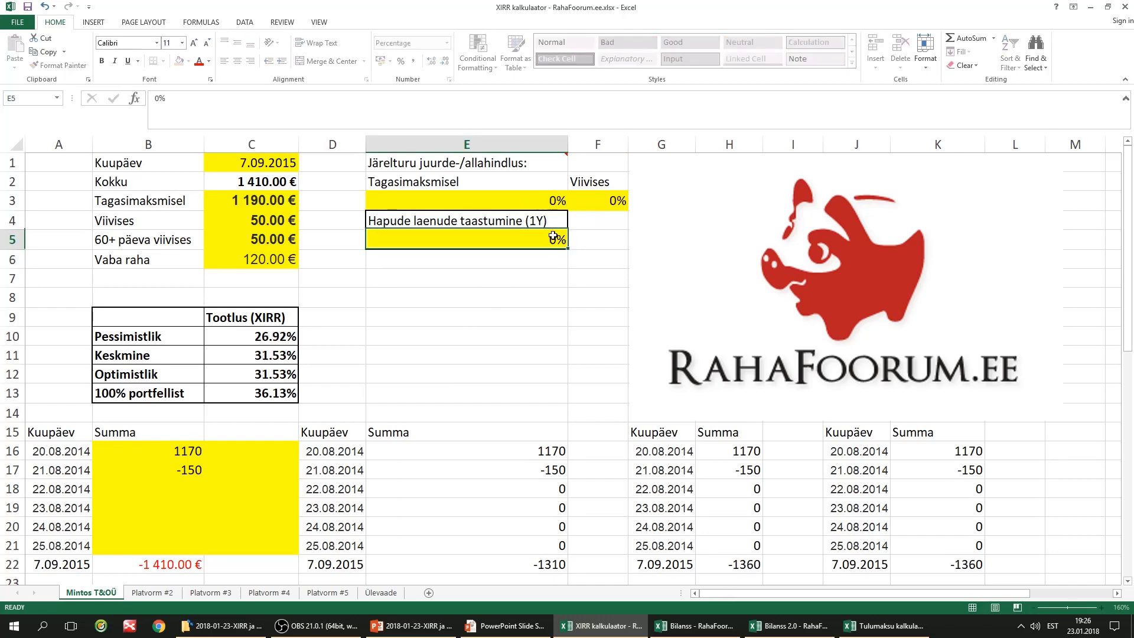
type("25")
left_click(519, 351)
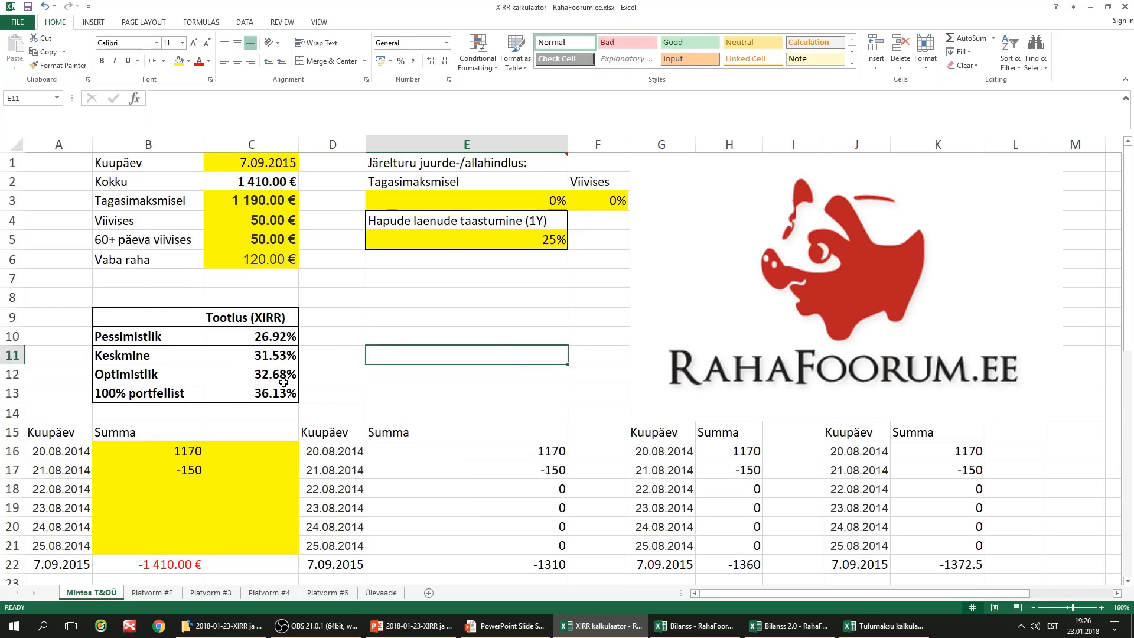
- Check the XIRR formula behind the Pessimistlik return in C10
left_click(268, 335)
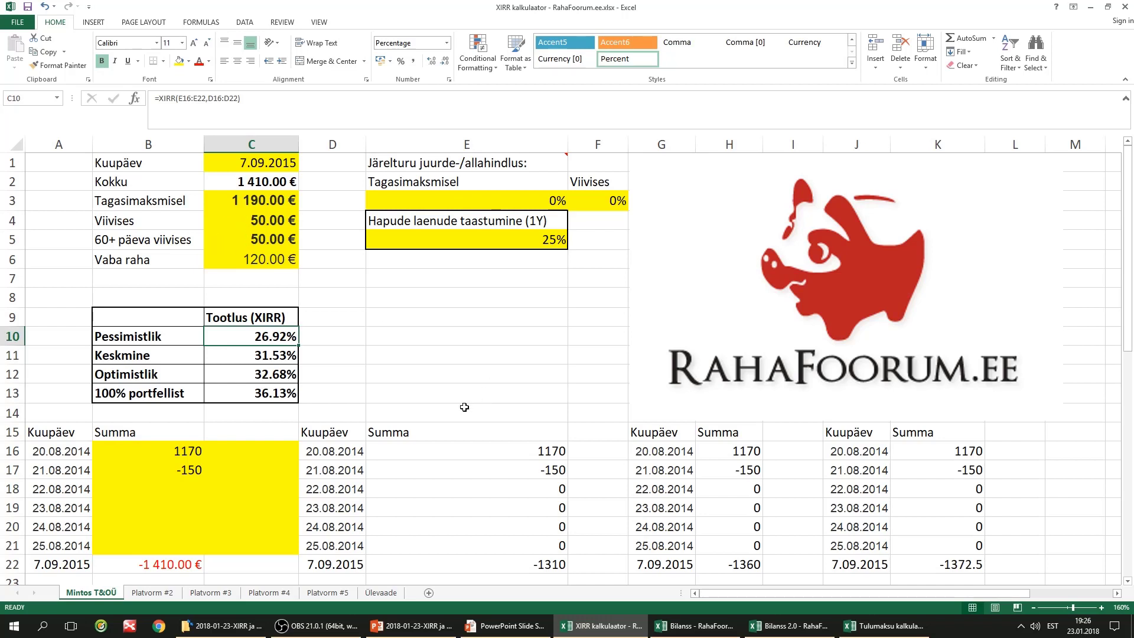
left_click(413, 343)
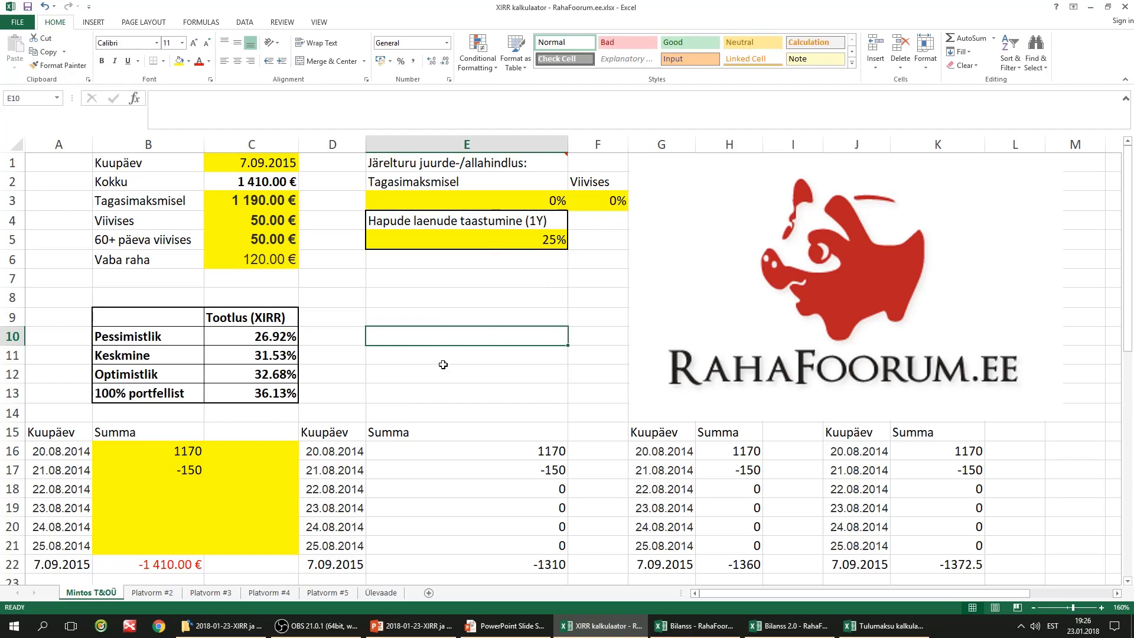